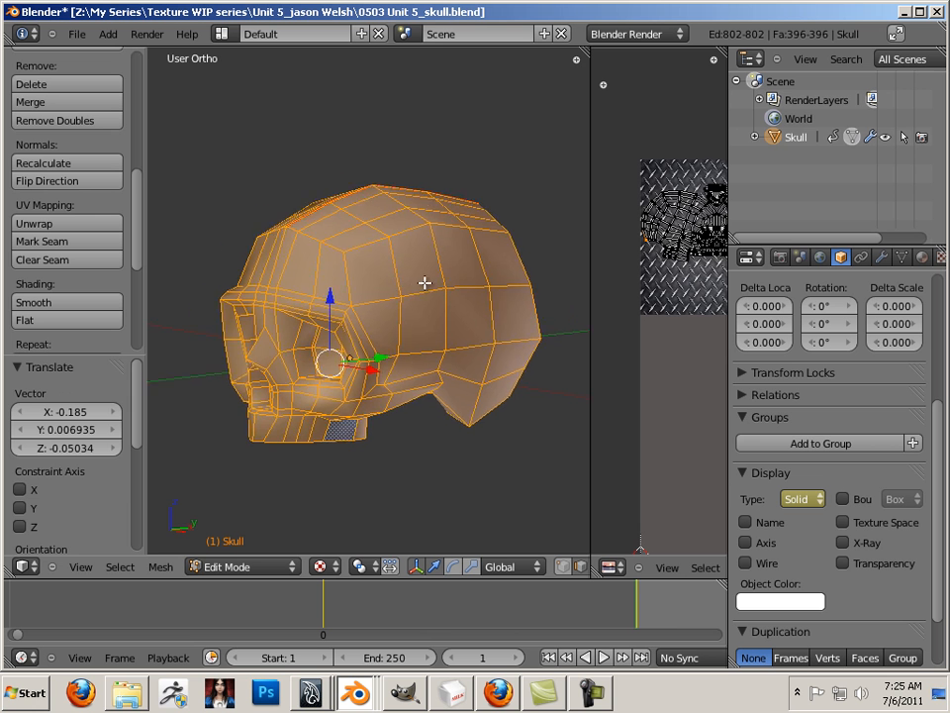
# Lower the skull's Multires modifier to level 1 for both Preview and Sculpt.
pyautogui.scroll(2, 507, 278)
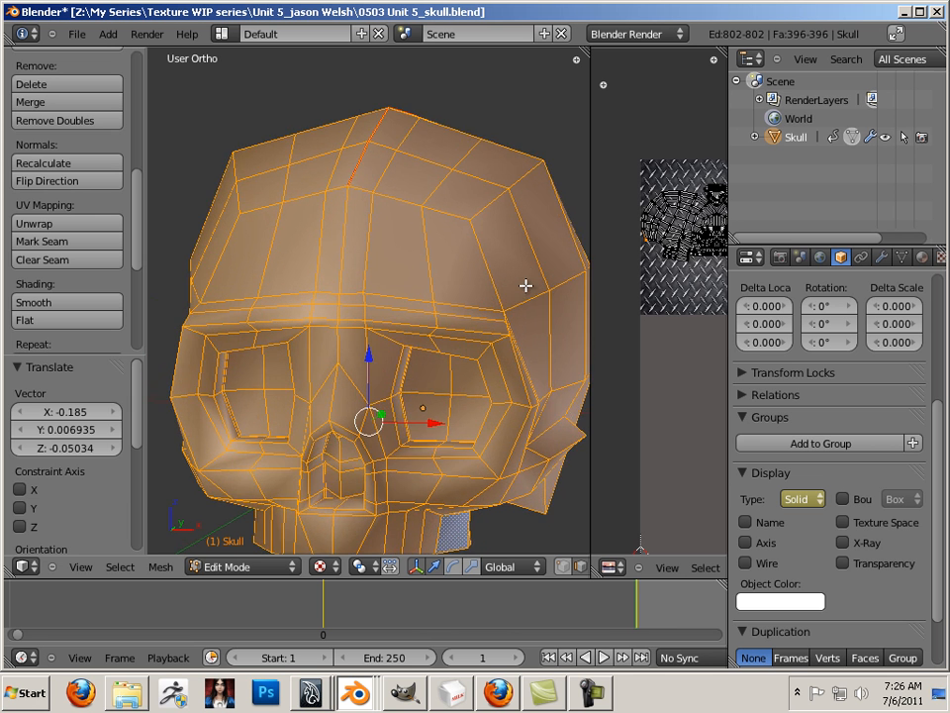
pyautogui.scroll(-4, 471, 278)
pyautogui.click(882, 257)
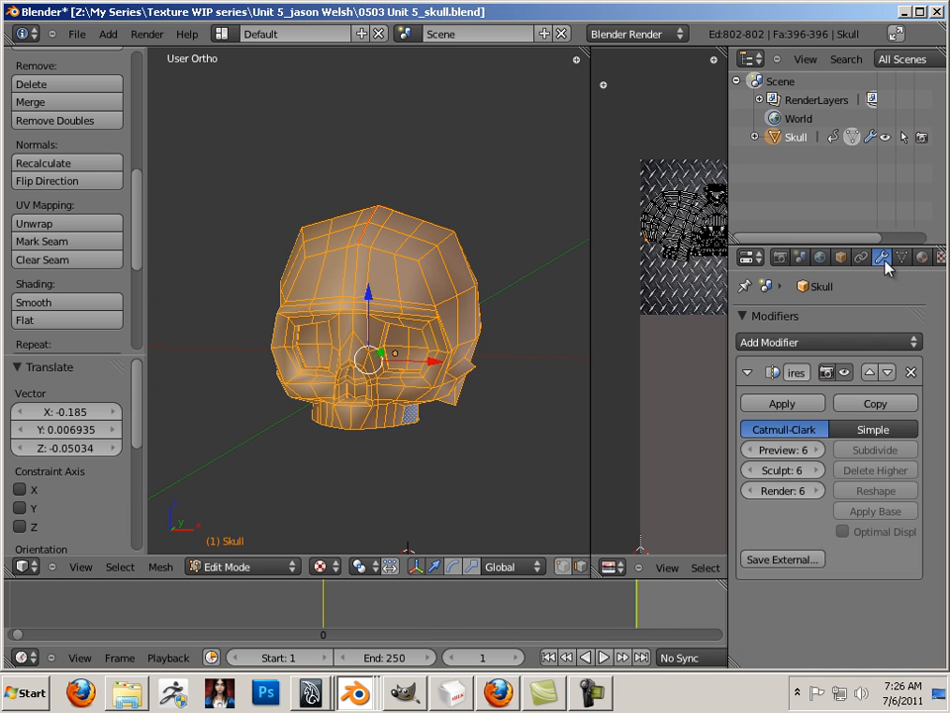
pyautogui.click(751, 450)
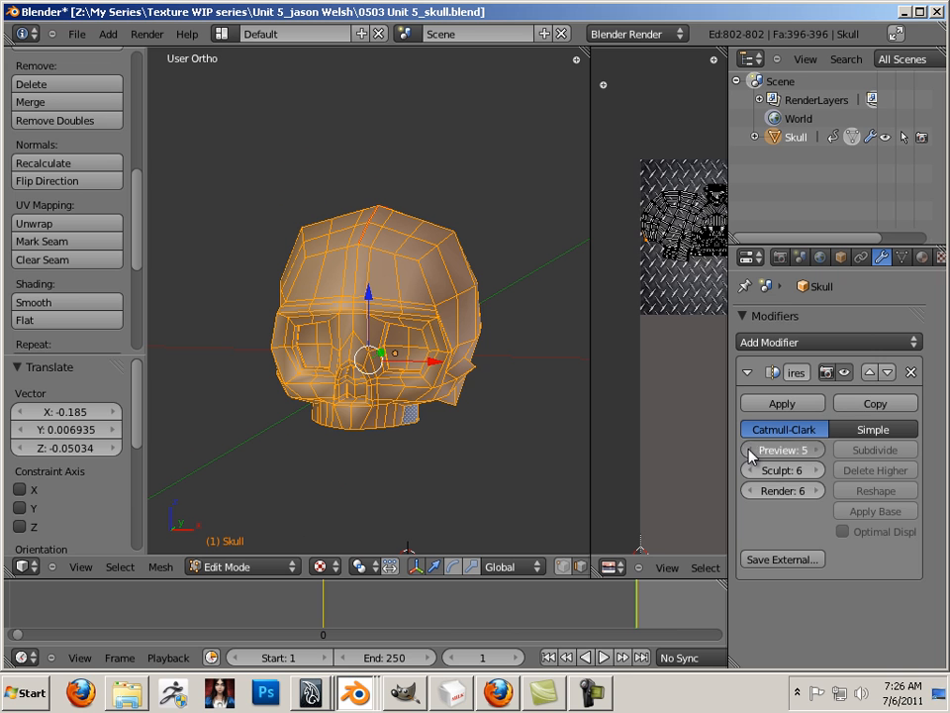
pyautogui.click(751, 451)
pyautogui.click(751, 450)
pyautogui.click(749, 471)
pyautogui.click(749, 471)
pyautogui.click(750, 471)
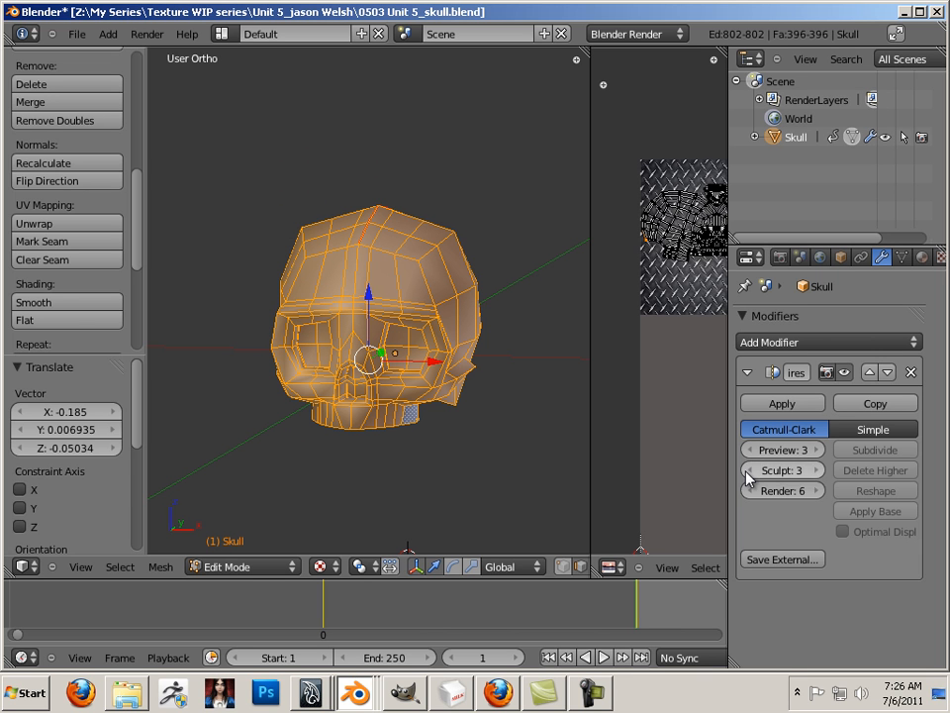
pyautogui.click(749, 450)
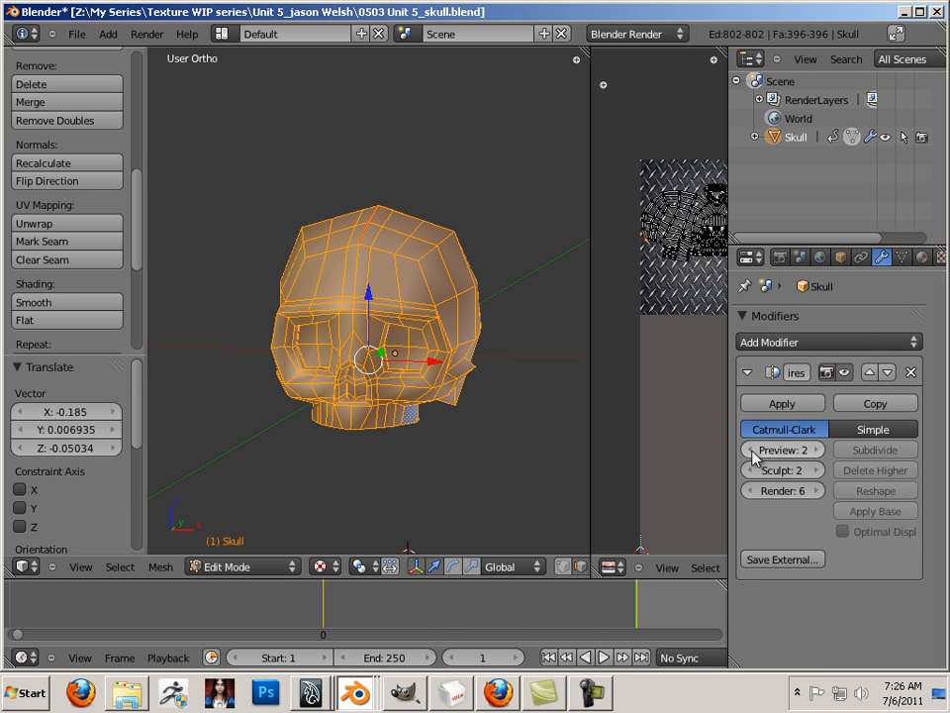
pyautogui.click(749, 450)
pyautogui.click(749, 472)
# Return the skull to Object Mode and apply its Multires modifier.
pyautogui.press('Tab')
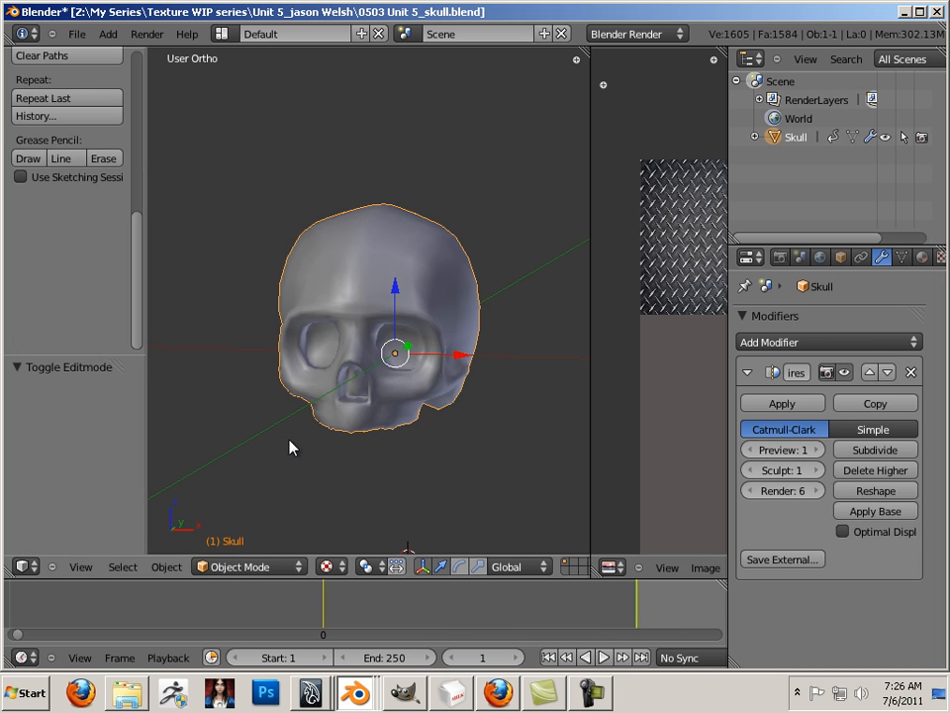
pyautogui.scroll(1, 441, 384)
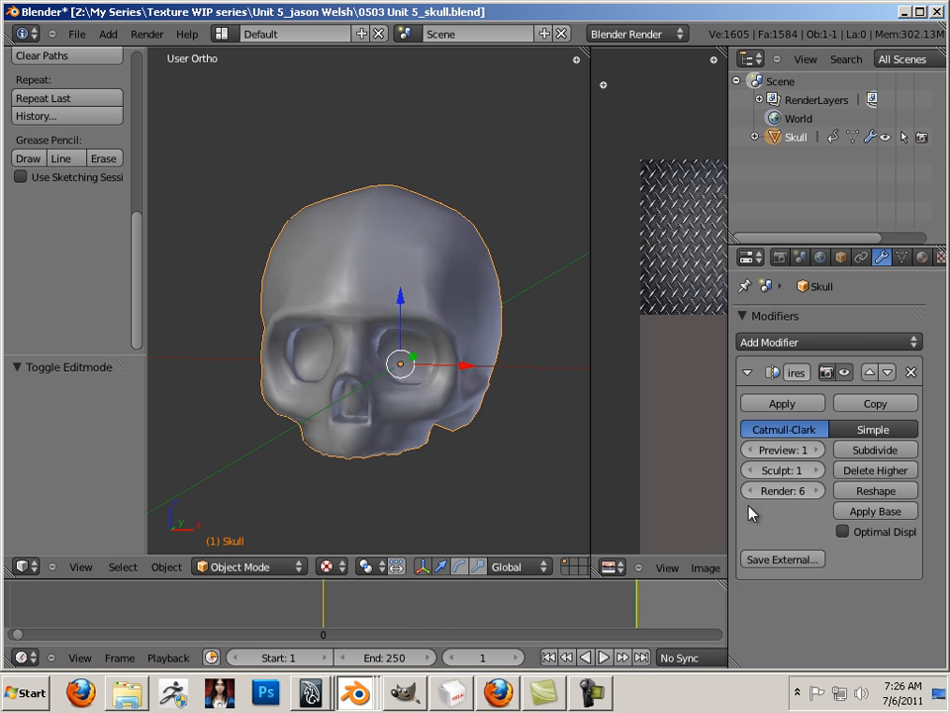
pyautogui.moveTo(389, 386); pyautogui.dragTo(401, 378, button='middle')
pyautogui.scroll(2, 438, 386)
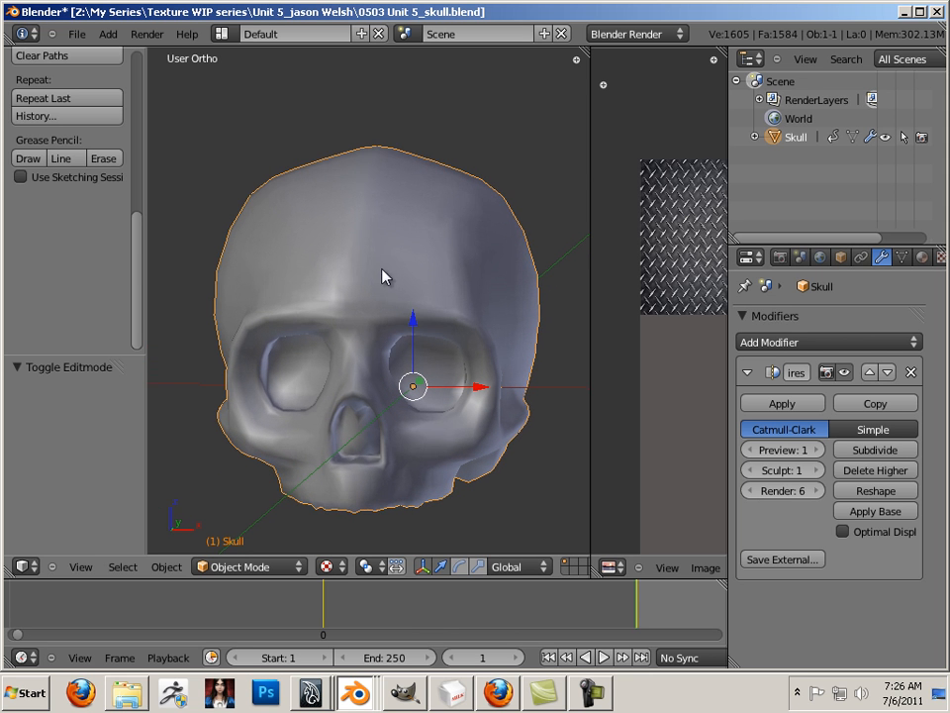
pyautogui.click(795, 401)
# Set the skull's object display type to Textured.
pyautogui.scroll(-4, 409, 307)
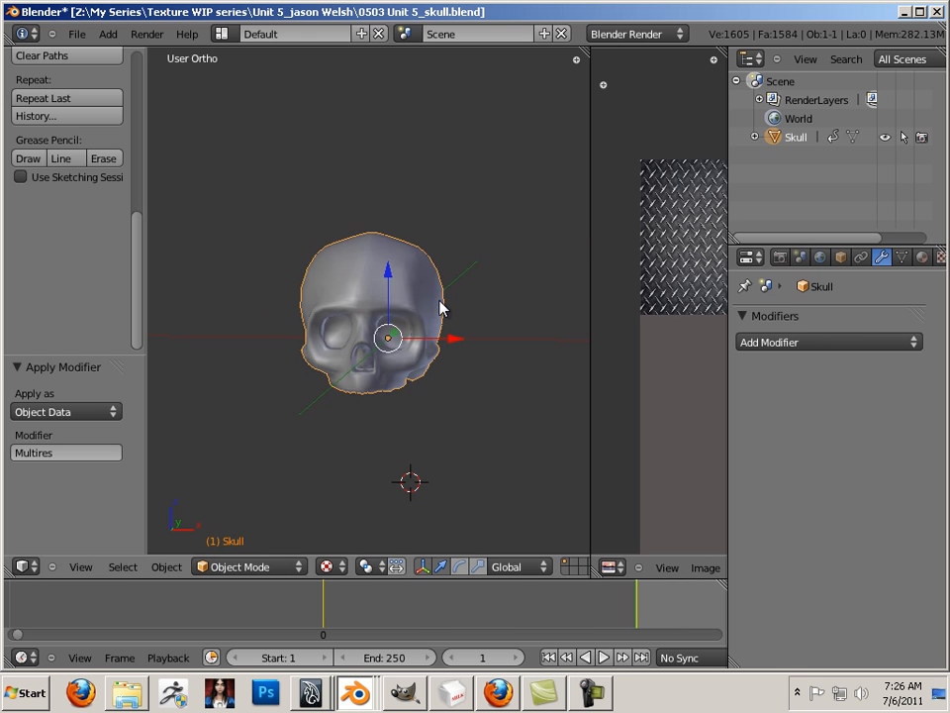
pyautogui.scroll(4, 454, 316)
pyautogui.keyDown('ctrl'); pyautogui.moveTo(513, 325); pyautogui.dragTo(514, 328, button='middle'); pyautogui.keyUp('ctrl')
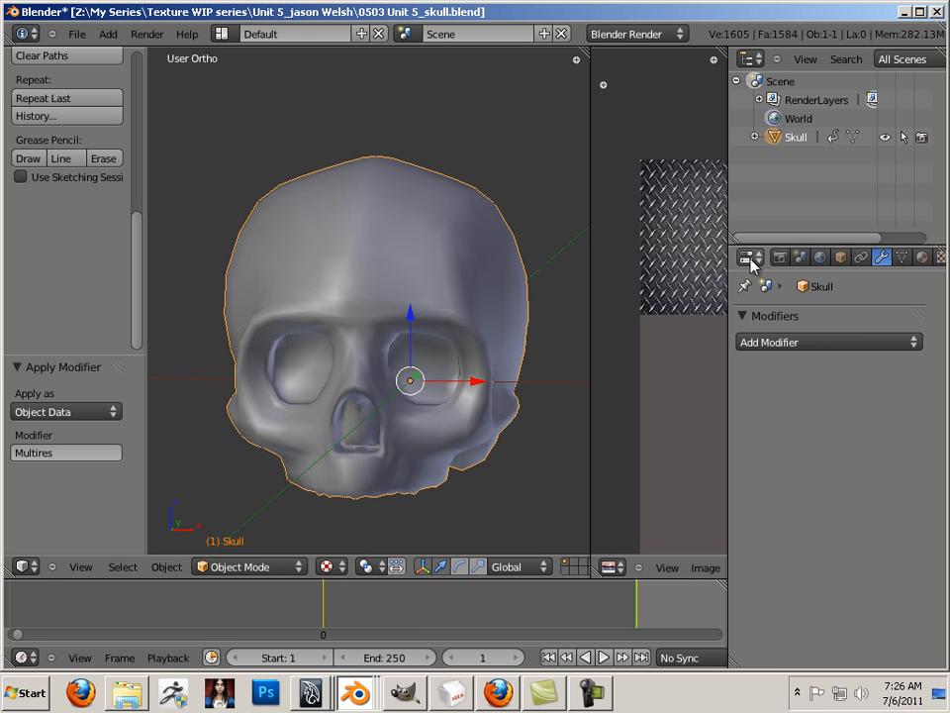
pyautogui.click(840, 257)
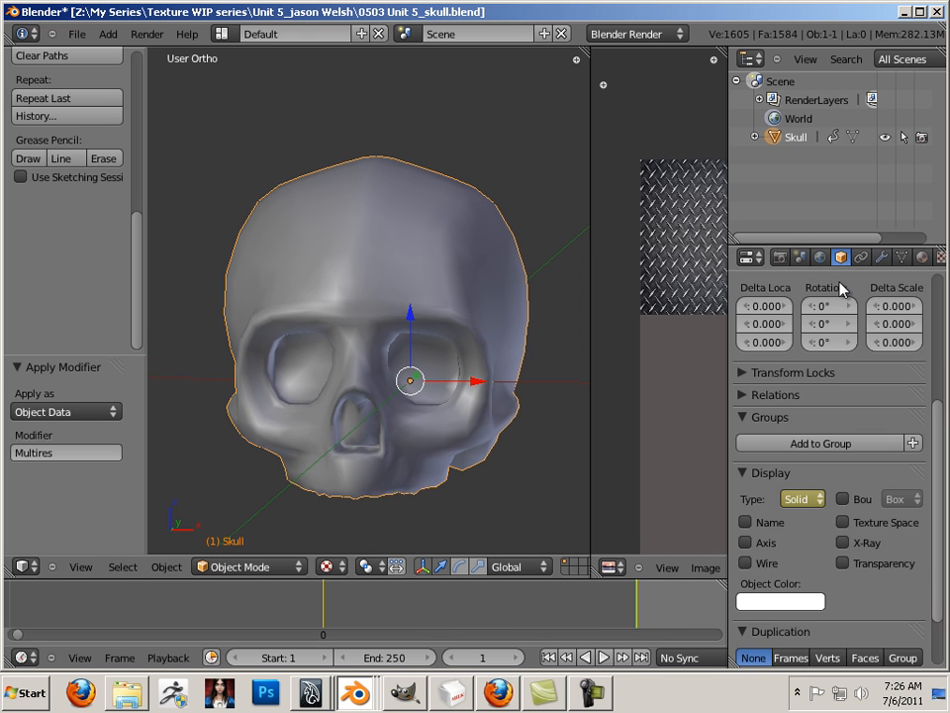
pyautogui.click(801, 499)
pyautogui.click(768, 427)
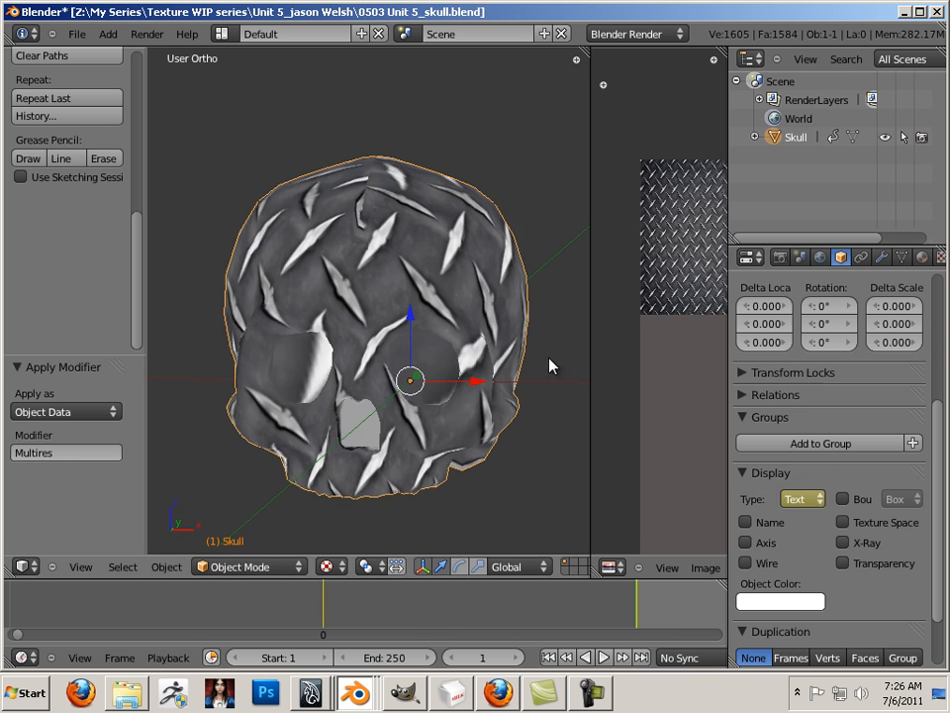
# Move the skull about -1.116 units along the X axis.
pyautogui.moveTo(549, 365)
pyautogui.mouseDown(button='middle')
pyautogui.moveTo(531, 345)
pyautogui.moveTo(417, 365)
pyautogui.moveTo(606, 346)
pyautogui.moveTo(562, 316)
pyautogui.moveTo(570, 348)
pyautogui.moveTo(561, 349)
pyautogui.mouseUp(button='middle')
pyautogui.keyDown('ctrl'); pyautogui.moveTo(561, 349); pyautogui.dragTo(508, 343, button='middle'); pyautogui.keyUp('ctrl')
pyautogui.press('g')
pyautogui.press('x')
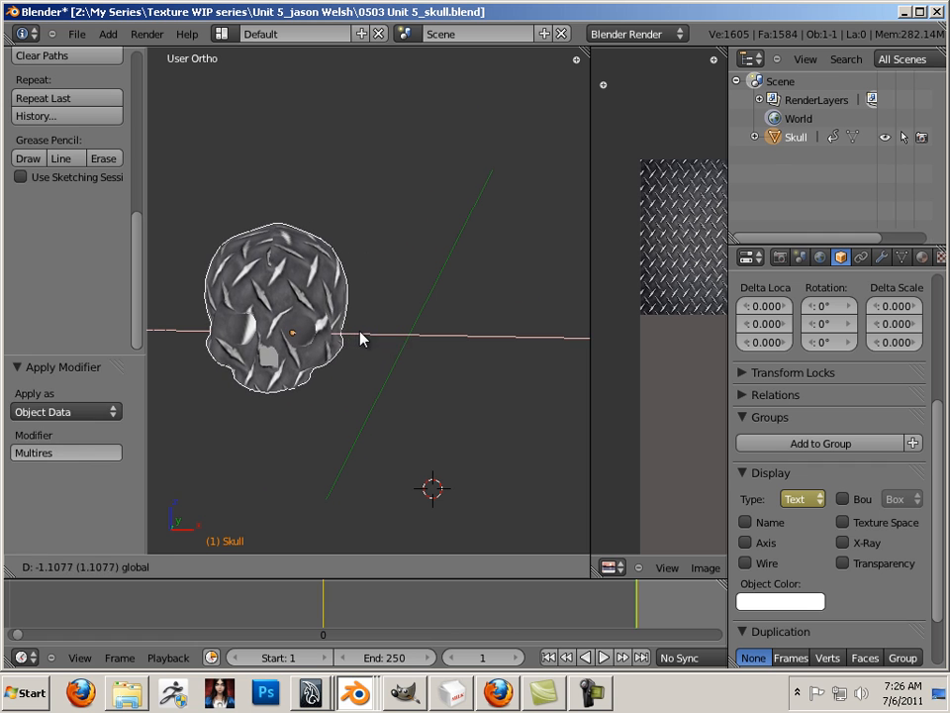
pyautogui.click(367, 339)
# Duplicate the skull in place and move the copy about 1.947 units along the X axis.
pyautogui.hotkey('shift', 'd')
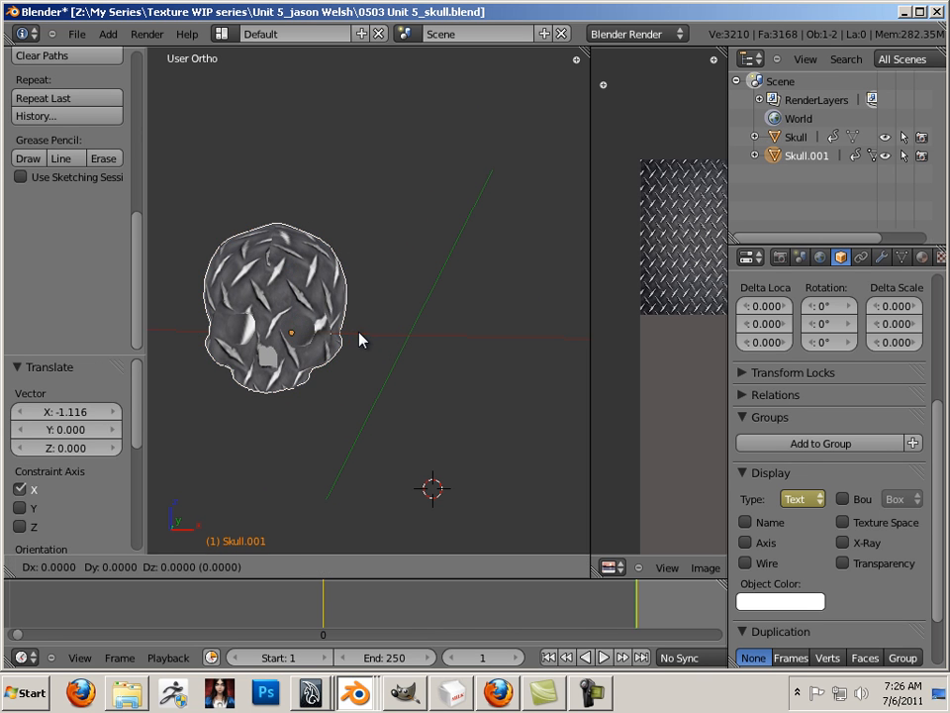
pyautogui.click(358, 335)
pyautogui.press('g')
pyautogui.press('x')
pyautogui.click(559, 368)
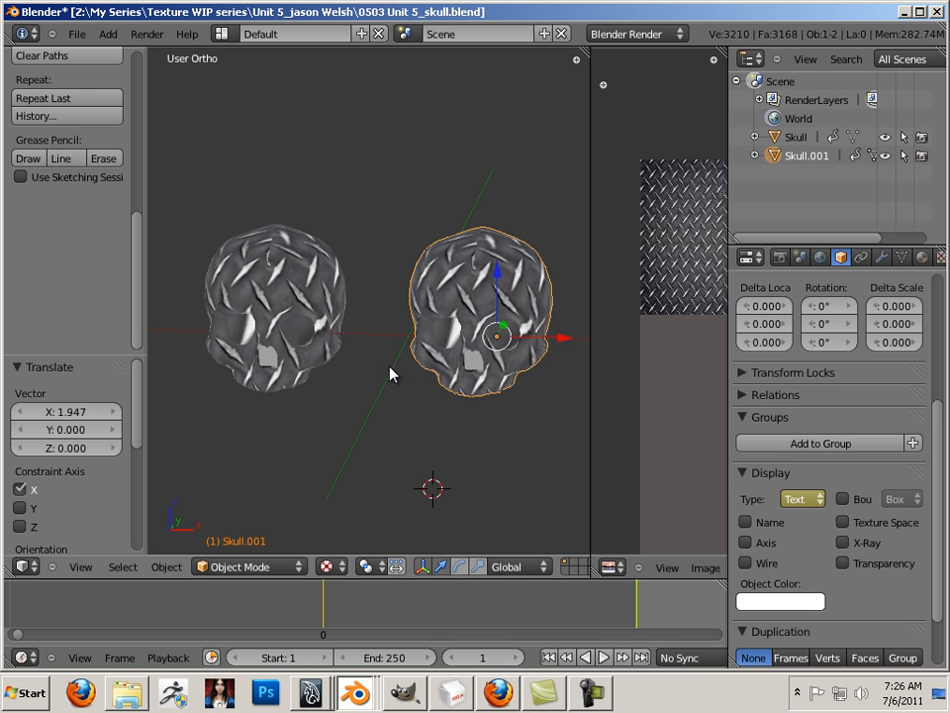
# Select the original skull, enter Edit Mode and select its whole mesh.
pyautogui.keyDown('shift'); pyautogui.moveTo(400, 371); pyautogui.dragTo(360, 368, button='middle'); pyautogui.keyUp('shift')
pyautogui.scroll(2, 361, 376)
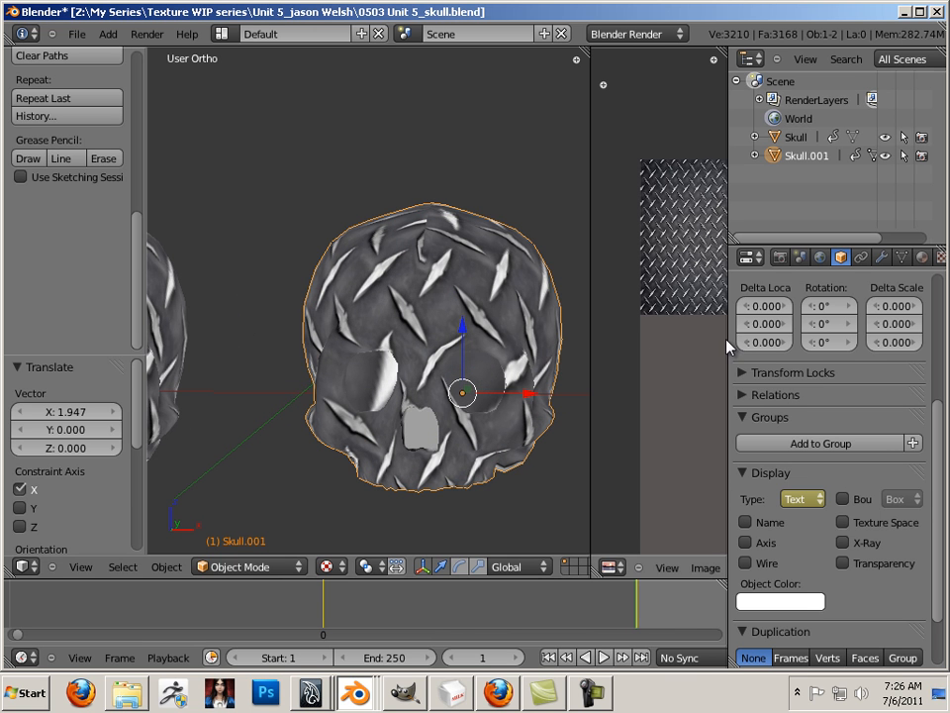
pyautogui.scroll(-2, 241, 314)
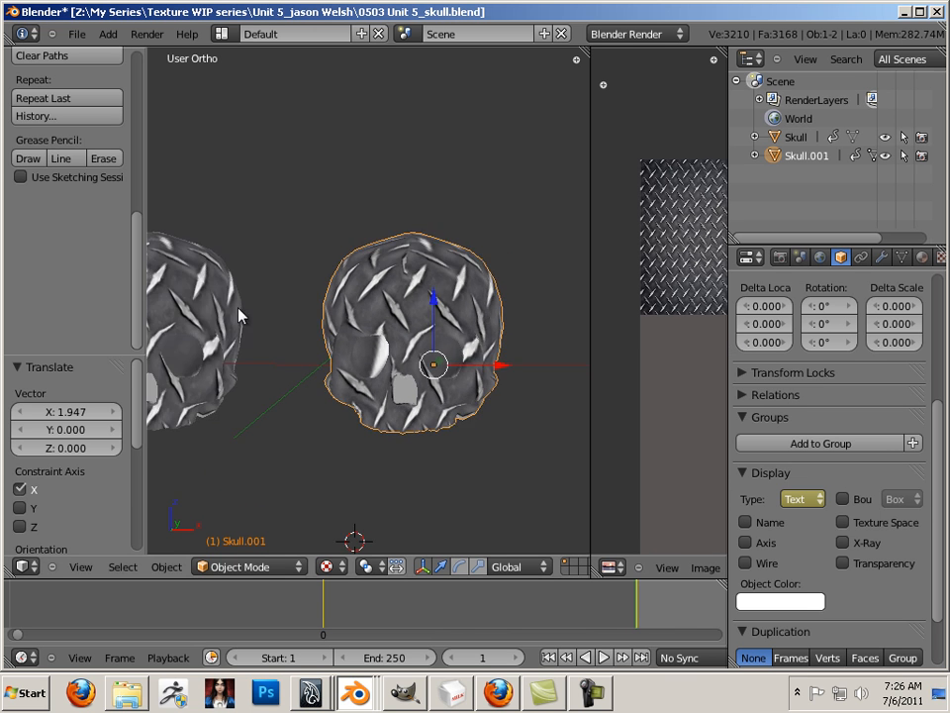
pyautogui.rightClick(240, 315)
pyautogui.press('Tab')
pyautogui.press('Tab')
pyautogui.press('Tab')
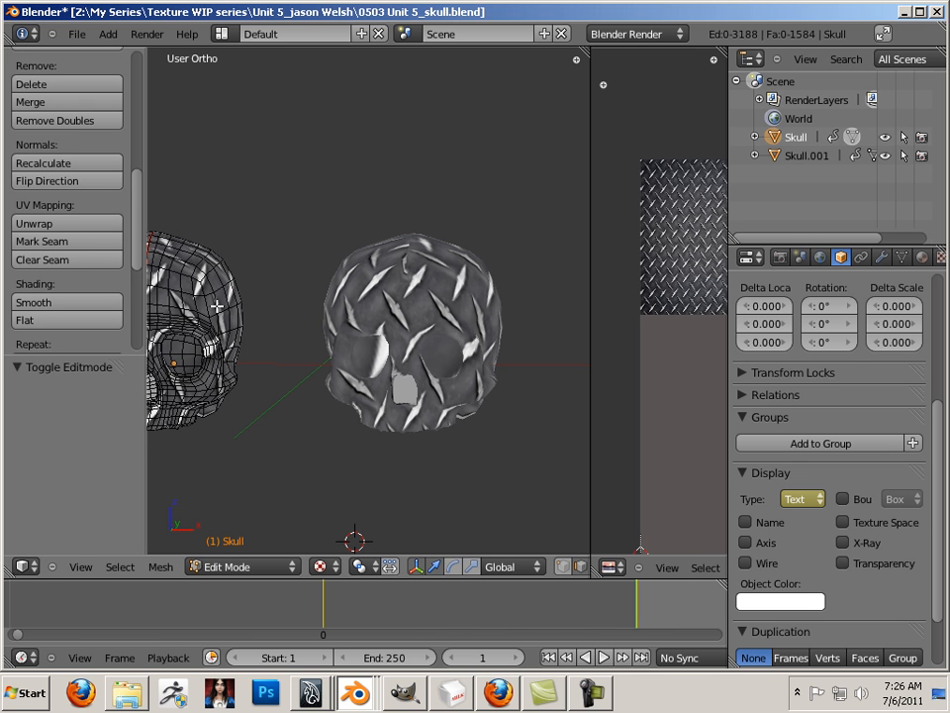
pyautogui.press('a')
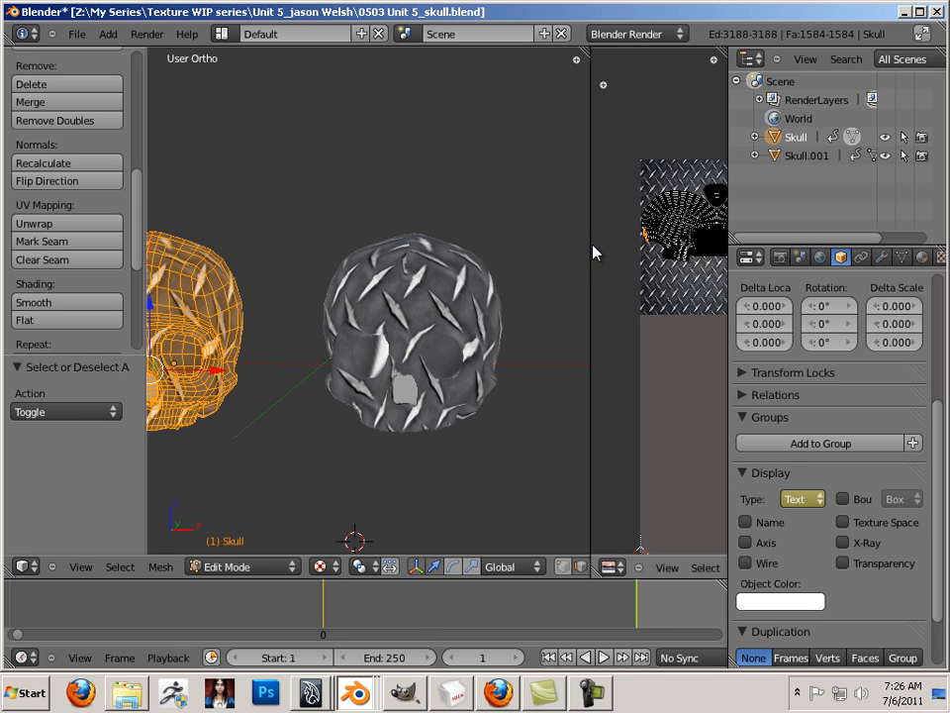
# Enlarge the UV editor and select both the large skull UV island and the small island above it.
pyautogui.moveTo(590, 246); pyautogui.dragTo(353, 256)
pyautogui.scroll(2, 597, 255)
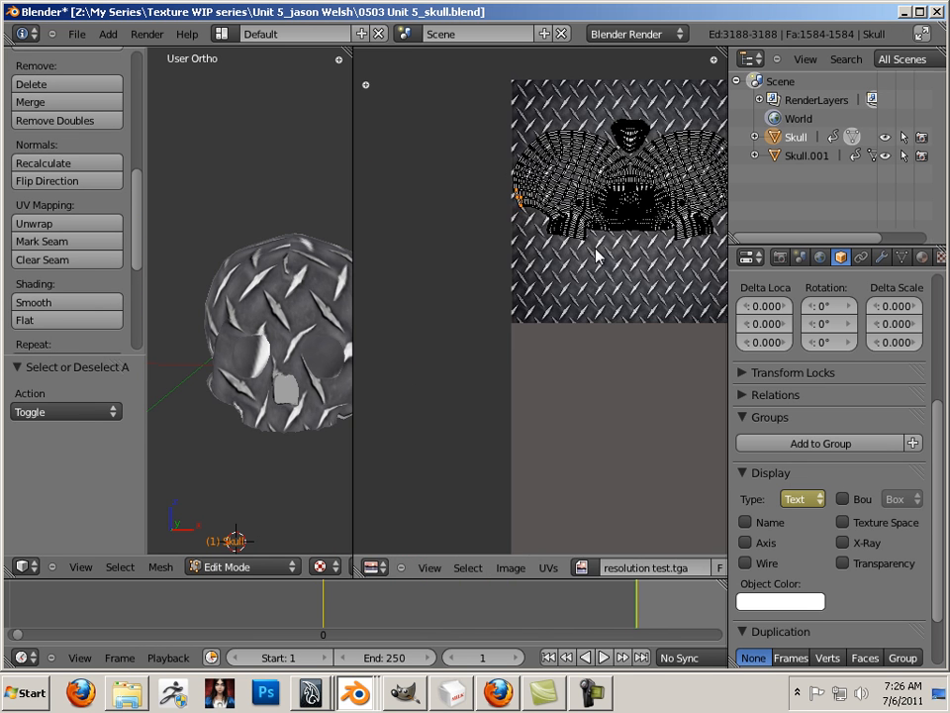
pyautogui.moveTo(588, 275); pyautogui.dragTo(502, 371, button='middle')
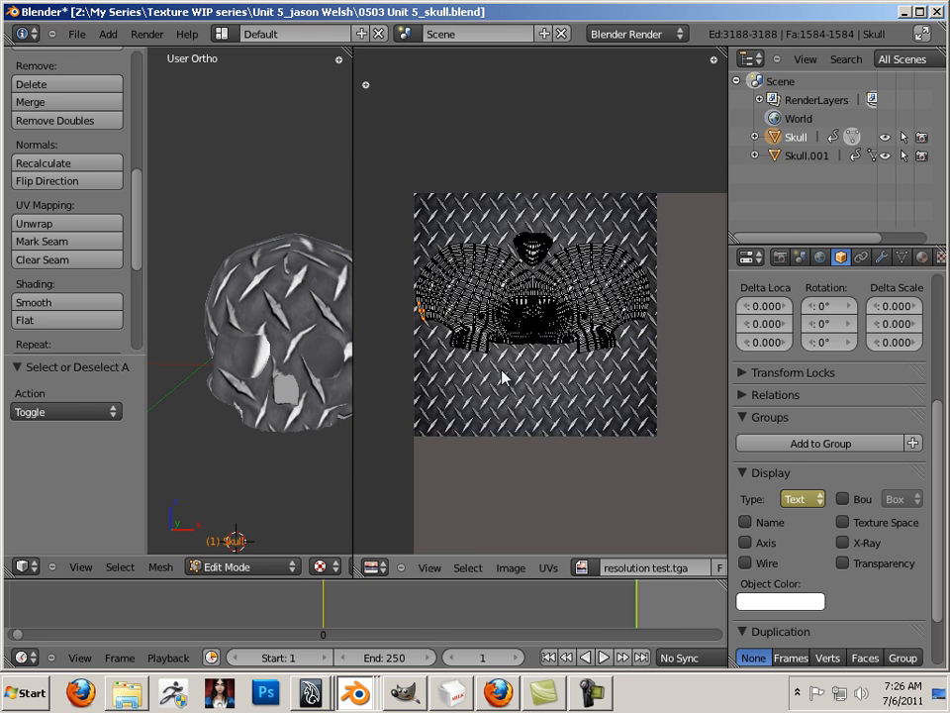
pyautogui.scroll(2, 502, 370)
pyautogui.scroll(-1, 579, 318)
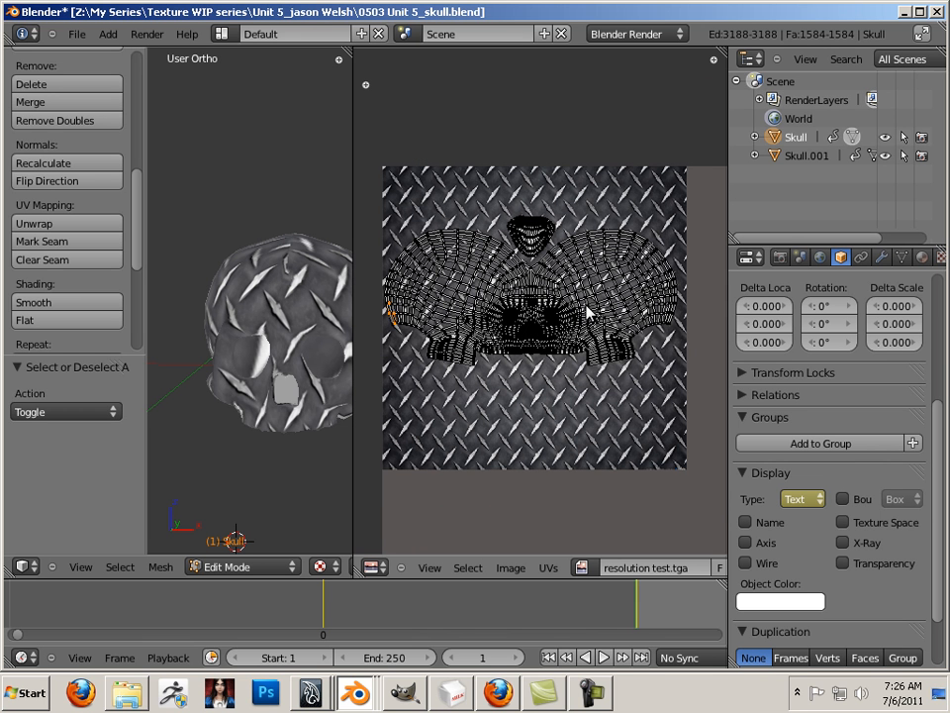
pyautogui.rightClick(608, 302)
pyautogui.press('l')
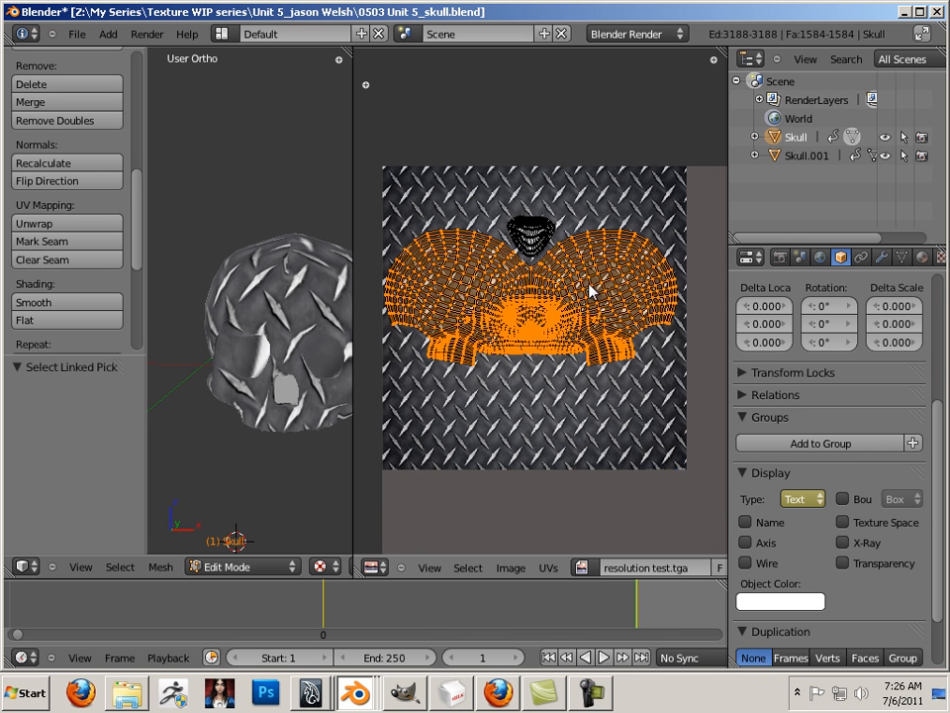
pyautogui.press('l')
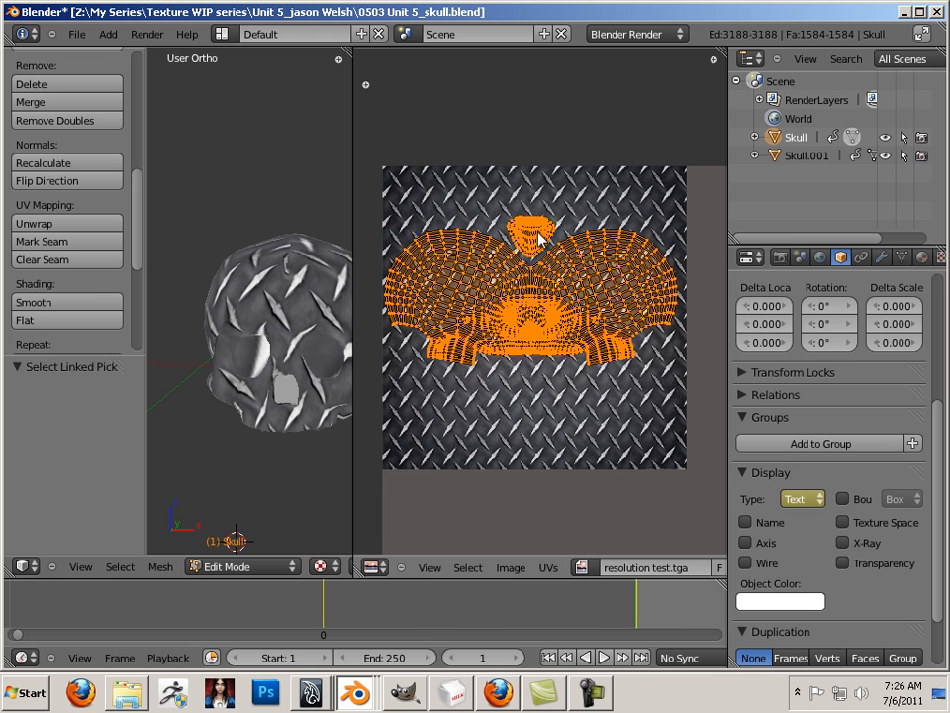
# Scale the selected UV islands by about 1.028 and shift them about 0.005 in X and 0.001 in Y.
pyautogui.press('s')
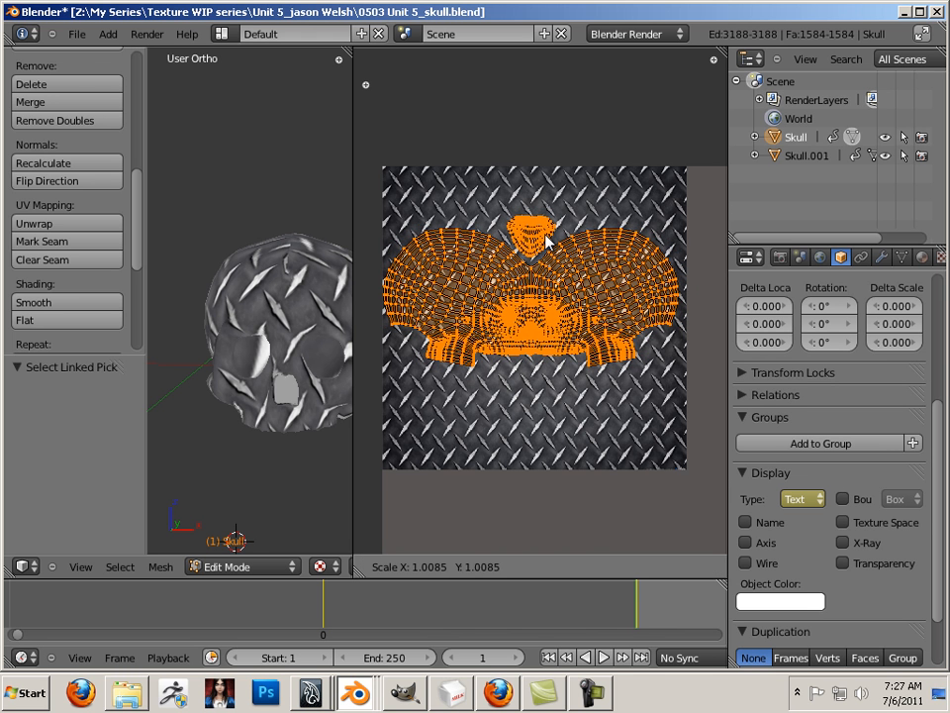
pyautogui.click(547, 241)
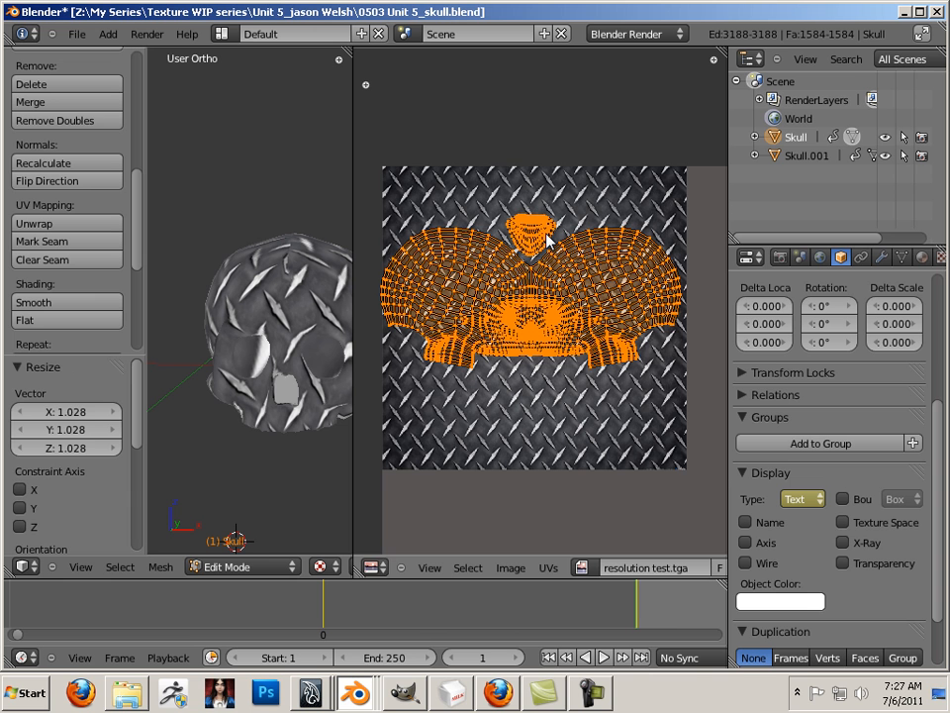
pyautogui.press('g')
pyautogui.click(551, 238)
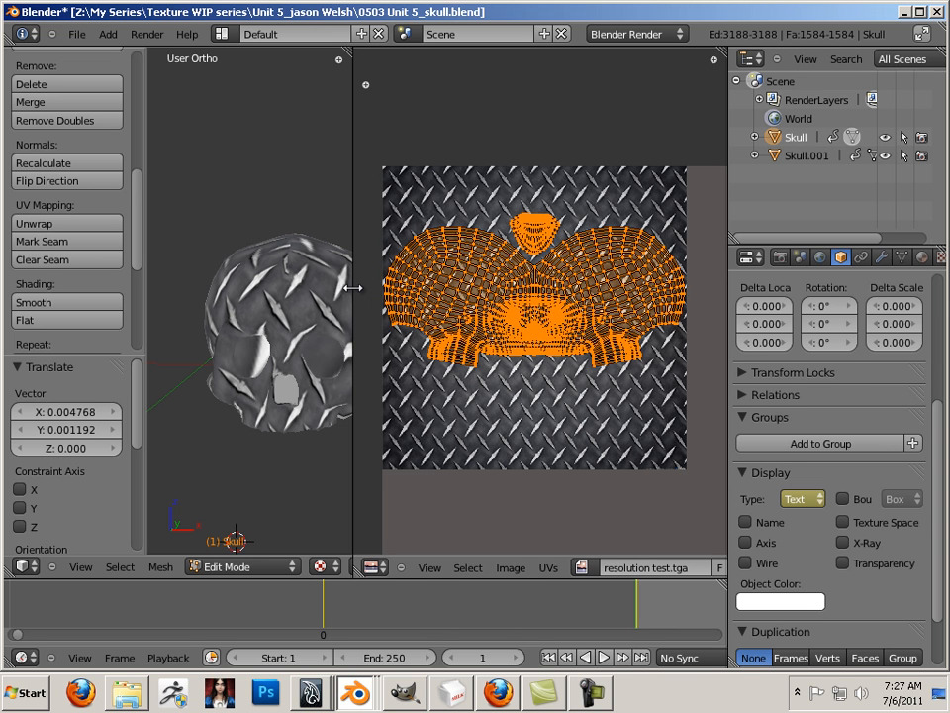
# Widen the 3D view again, leave the original skull's Edit Mode, and open the duplicate for mesh editing in front view.
pyautogui.moveTo(352, 288); pyautogui.dragTo(629, 357)
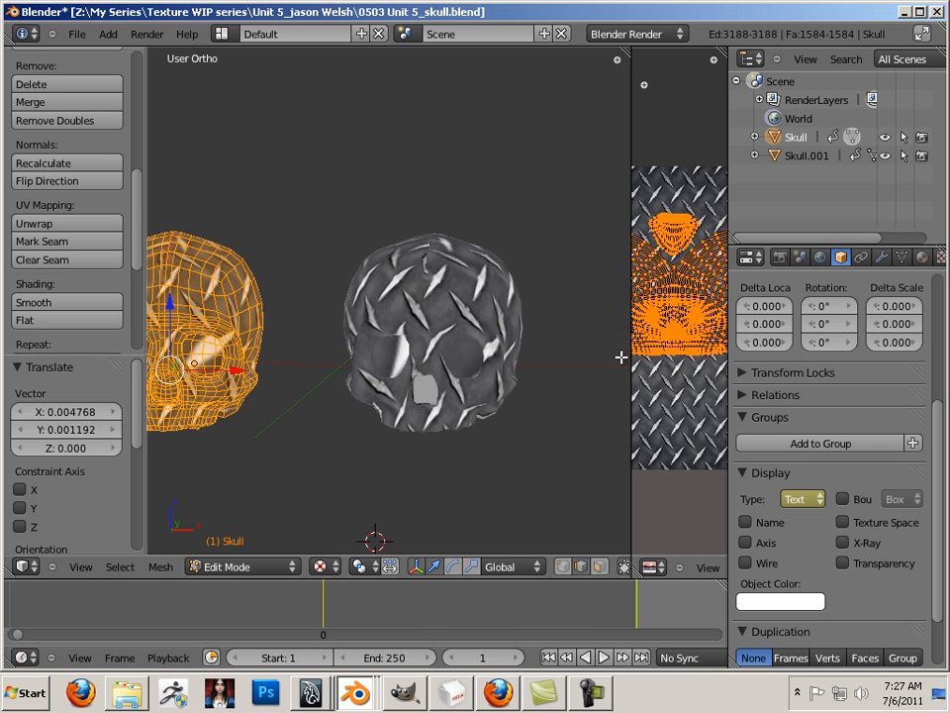
pyautogui.press('Tab')
pyautogui.rightClick(465, 351)
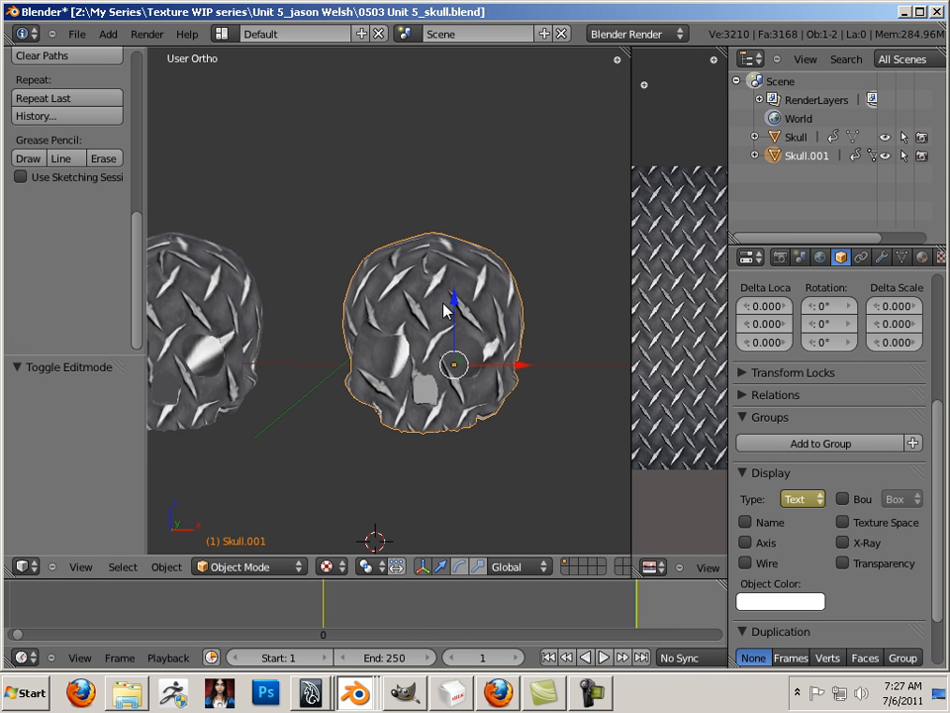
pyautogui.press('KP_1')
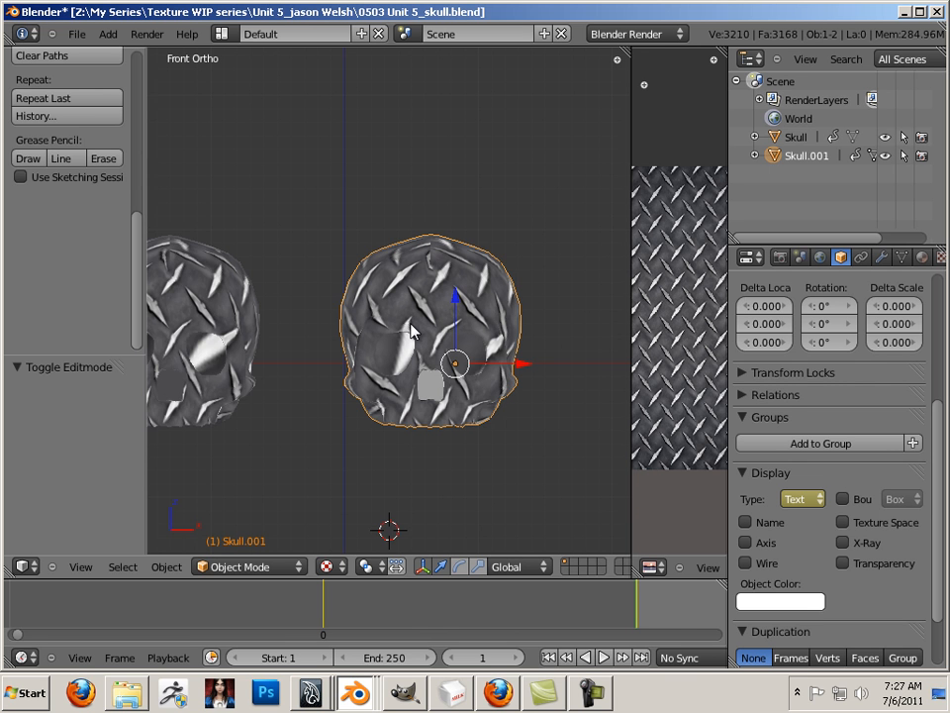
pyautogui.scroll(2, 412, 331)
pyautogui.press('Tab')
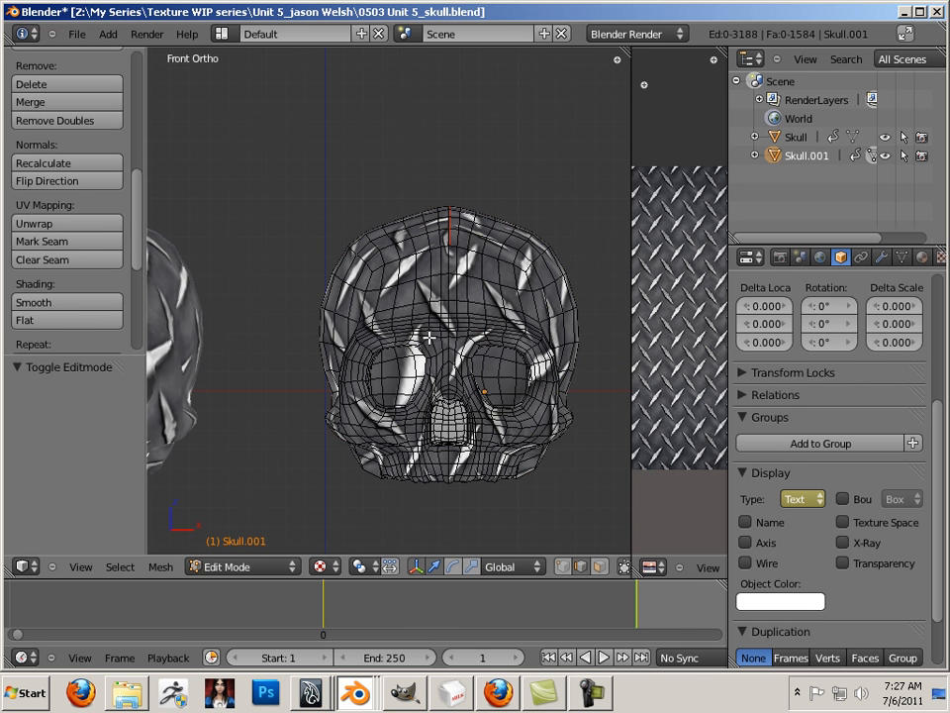
# Switch the duplicate skull to face selection and turn off limiting the selection to visible geometry.
pyautogui.click(597, 566)
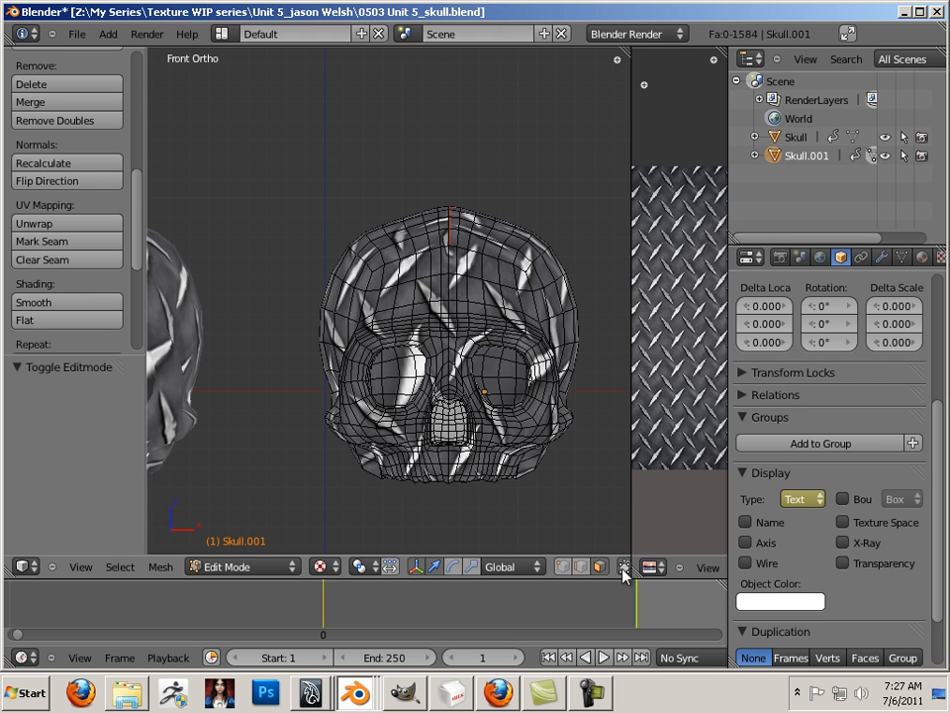
pyautogui.click(623, 567)
pyautogui.scroll(2, 300, 206)
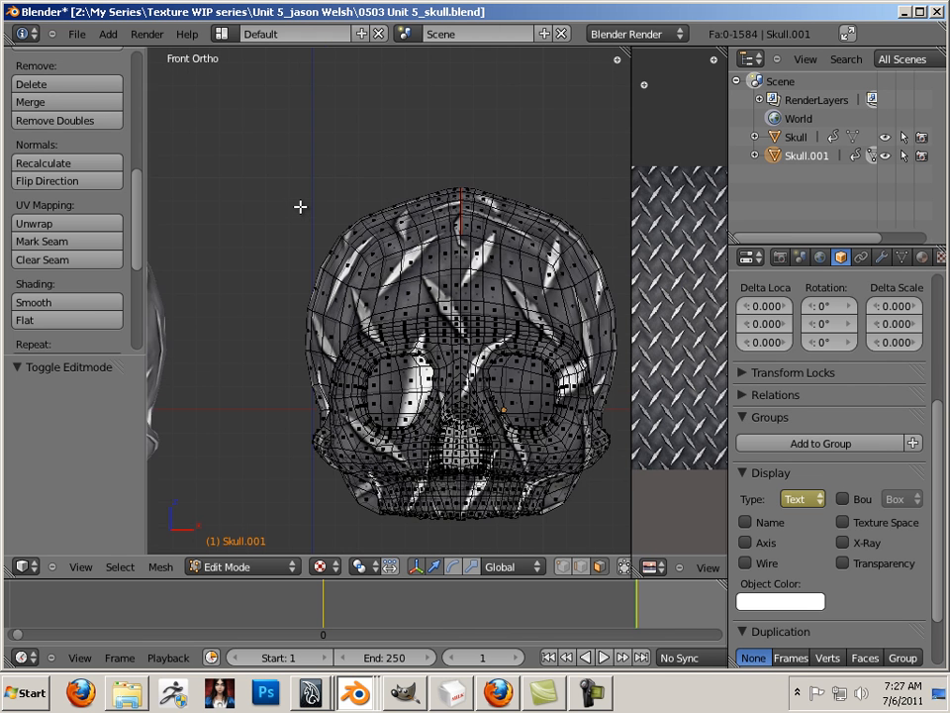
pyautogui.scroll(-1, 300, 207)
pyautogui.scroll(2, 444, 244)
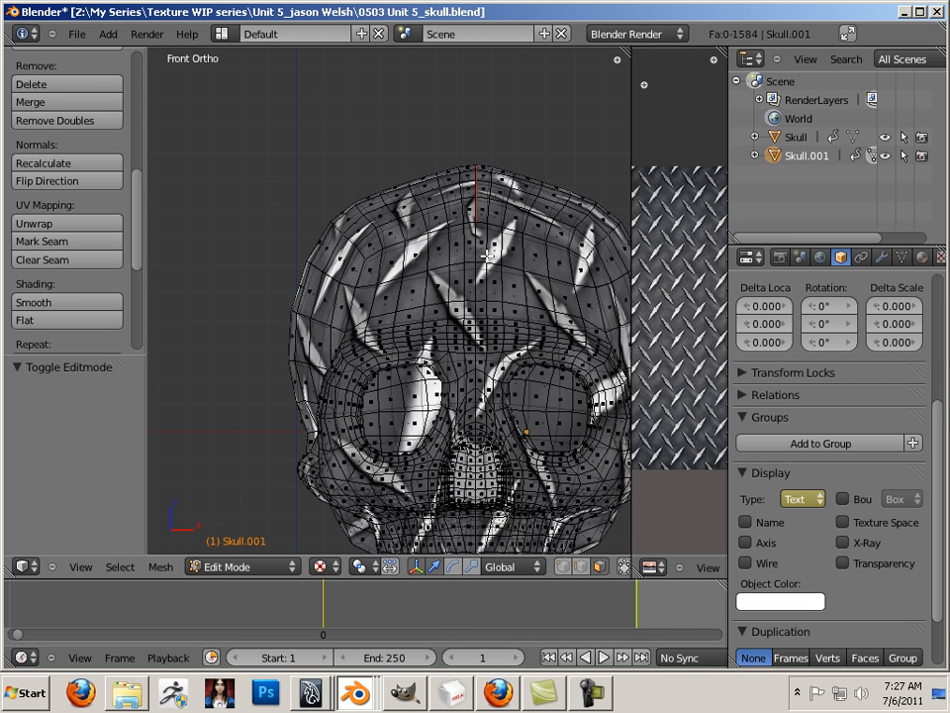
pyautogui.scroll(3, 436, 256)
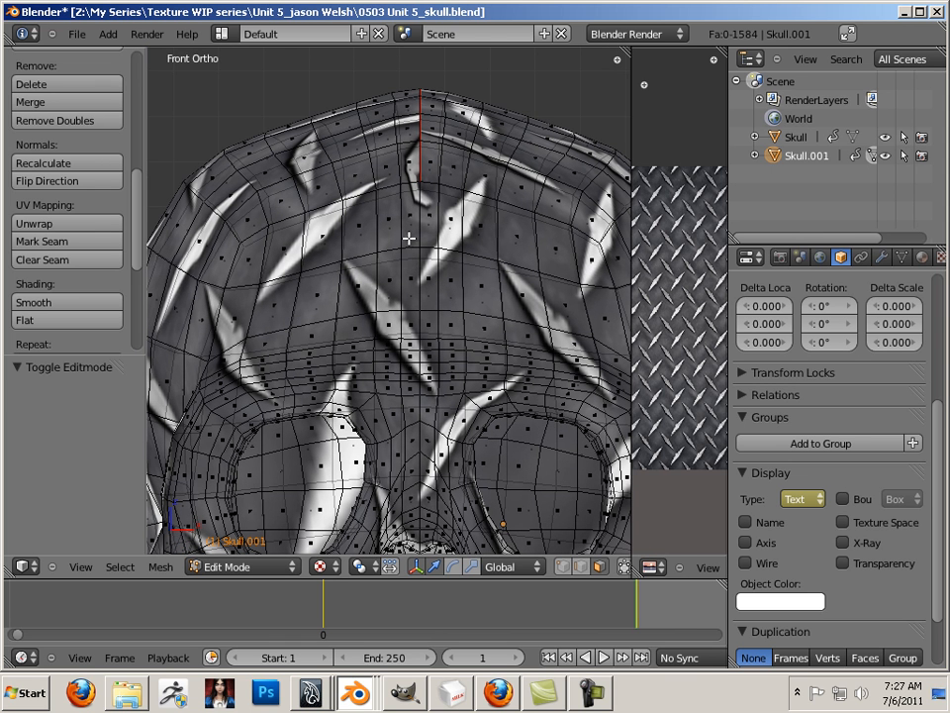
# Delete the faces of the two vertical face loops just left of the duplicate skull's centre line.
pyautogui.keyDown('alt'); pyautogui.rightClick(412, 184); pyautogui.keyUp('alt')
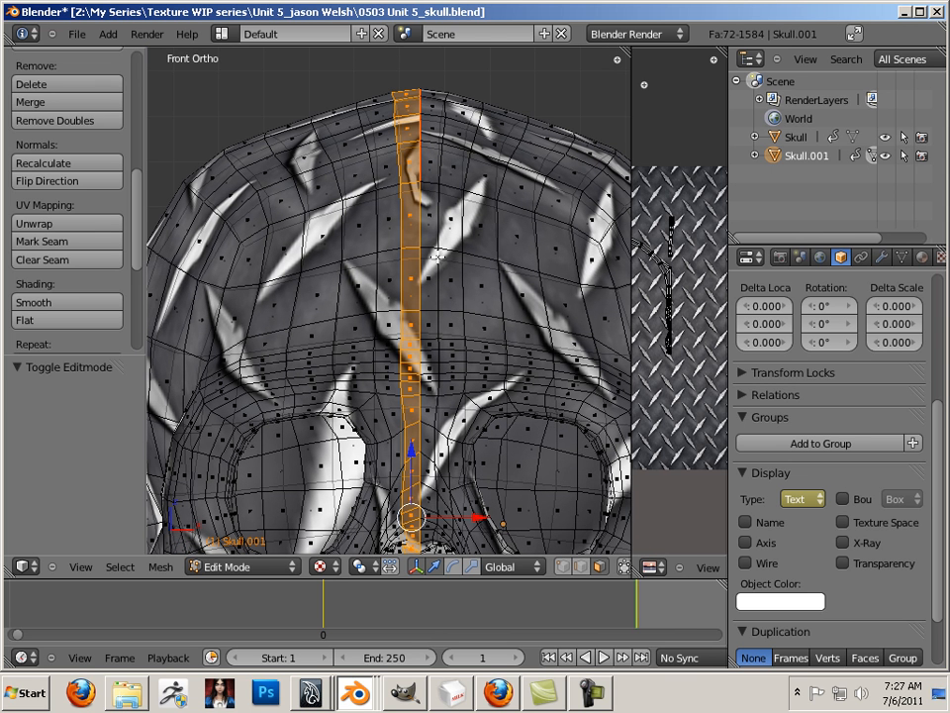
pyautogui.press('x')
pyautogui.click(395, 189)
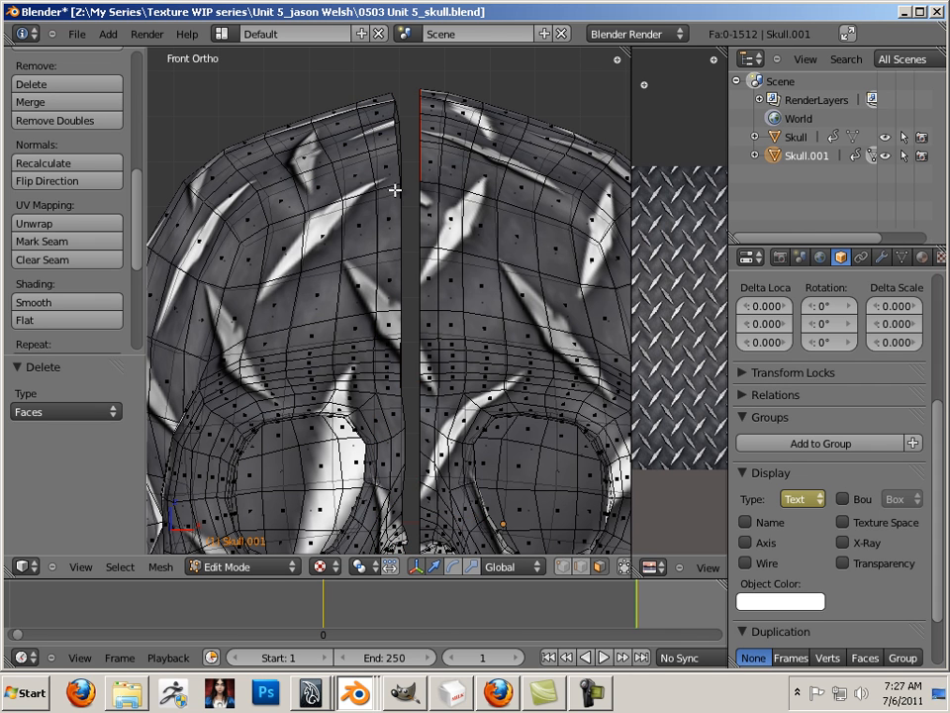
pyautogui.rightClick(383, 188)
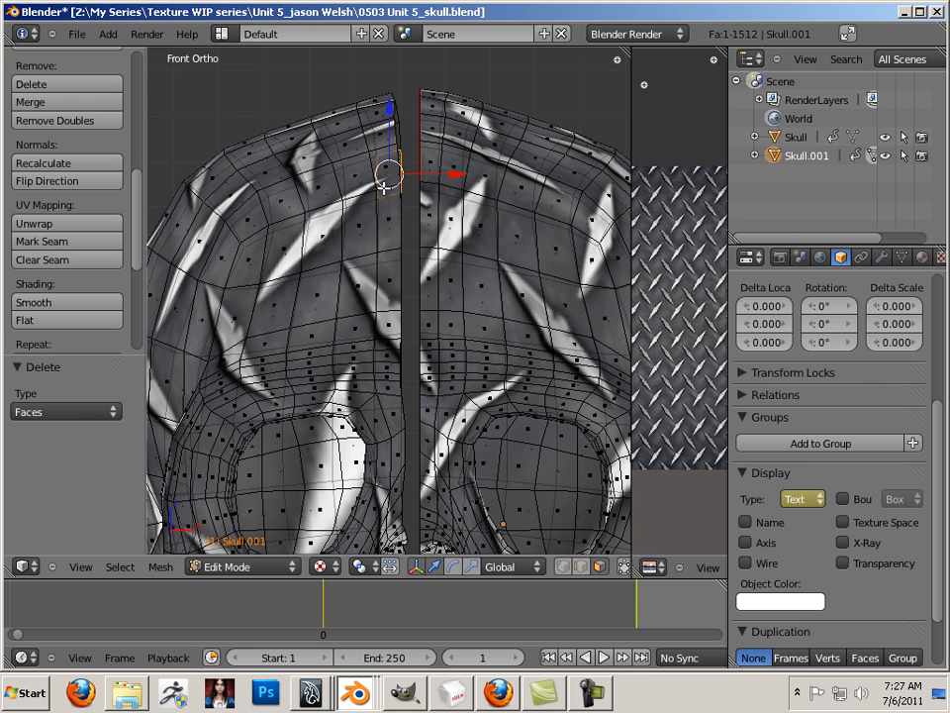
pyautogui.keyDown('alt'); pyautogui.rightClick(382, 188); pyautogui.keyUp('alt')
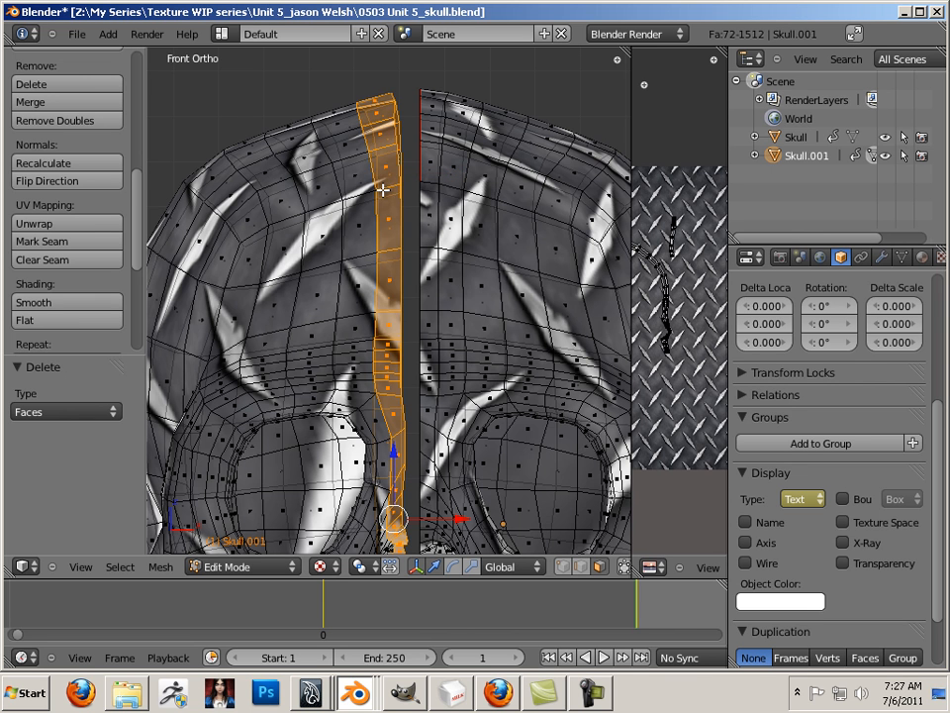
pyautogui.press('x')
pyautogui.click(382, 190)
# Box-select the remaining left half of the duplicate skull, delete its faces, and leave Edit Mode.
pyautogui.scroll(-5, 377, 195)
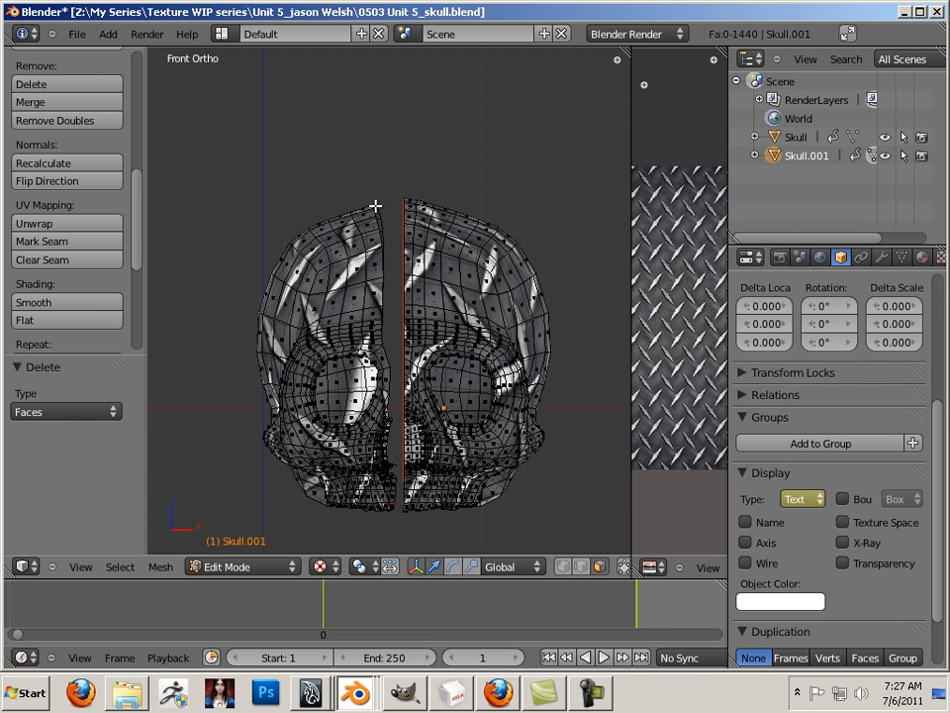
pyautogui.press('b')
pyautogui.moveTo(217, 168); pyautogui.dragTo(398, 547)
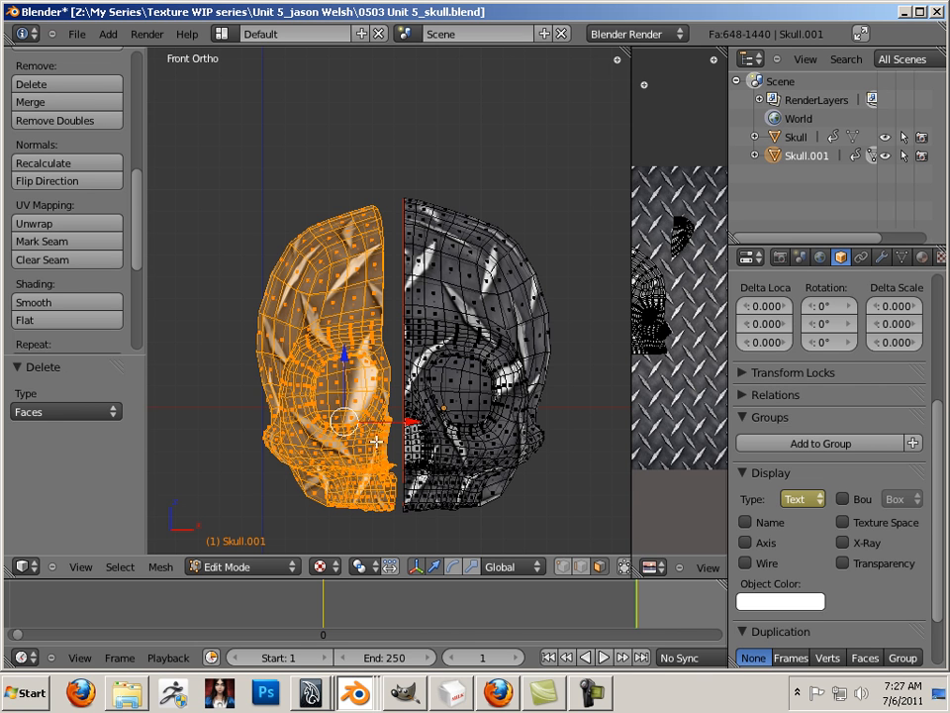
pyautogui.press('x')
pyautogui.click(343, 431)
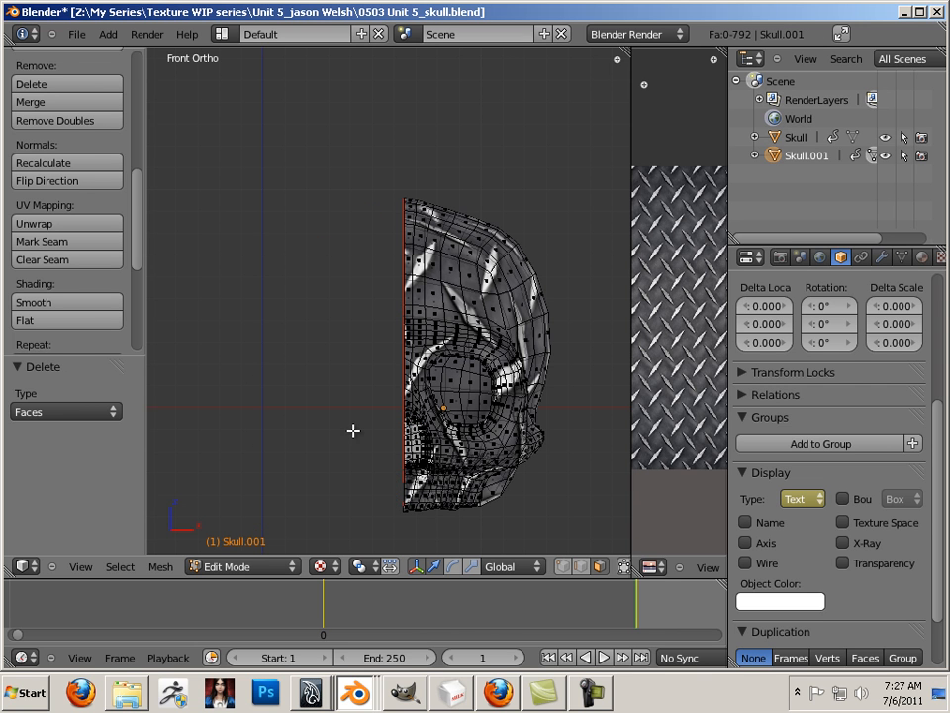
pyautogui.press('Tab')
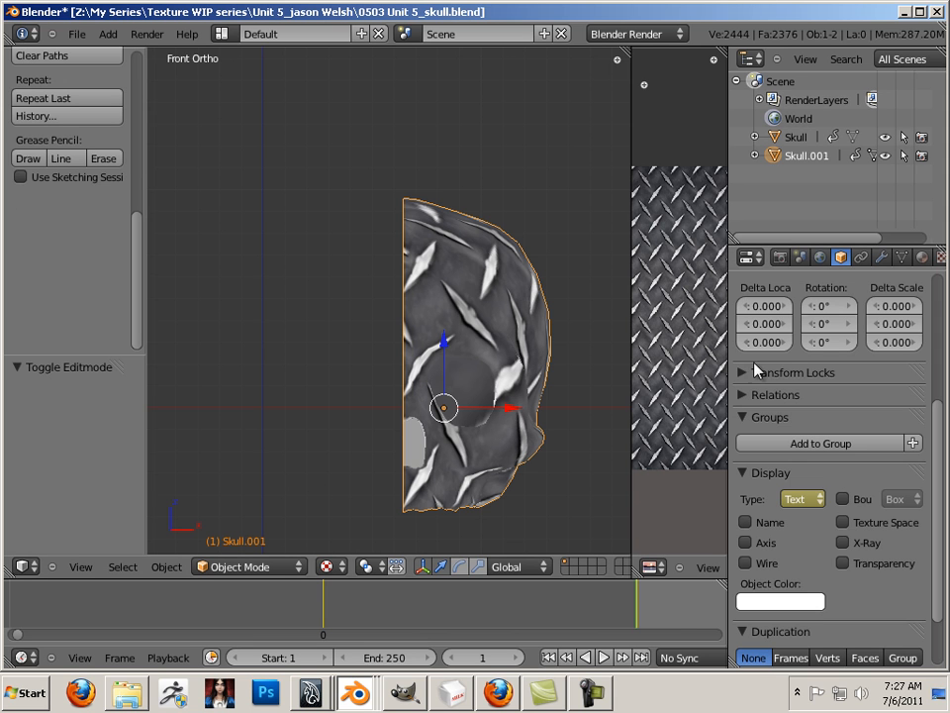
# Try a Mirror modifier on the half skull and undo it.
pyautogui.click(882, 258)
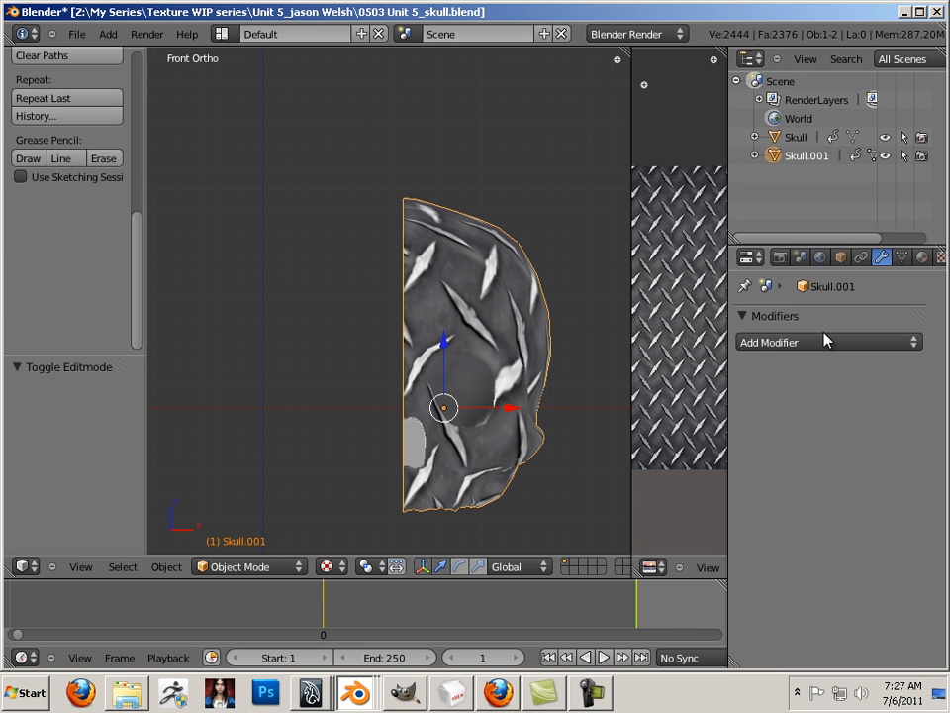
pyautogui.click(822, 341)
pyautogui.click(578, 532)
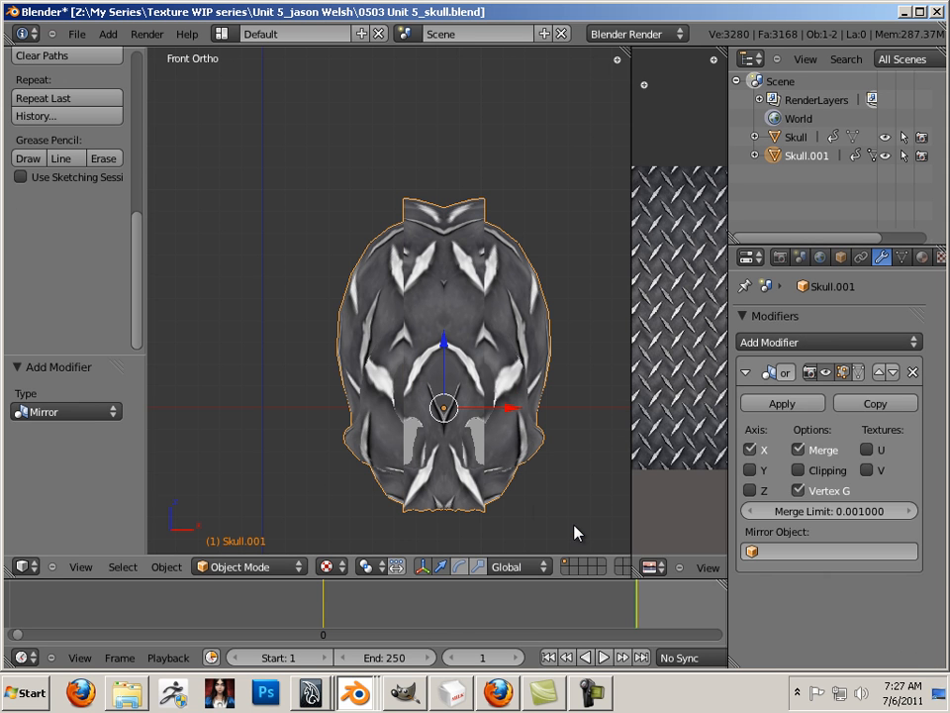
pyautogui.hotkey('ctrl', 'z')
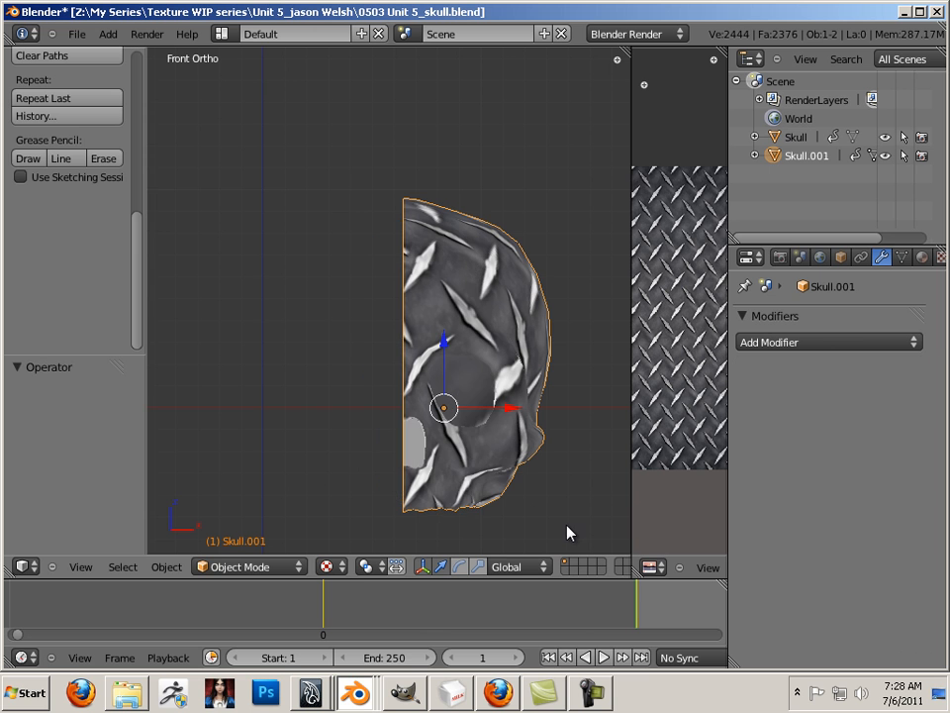
# Place the 3D cursor on the half skull's straight cut edge and set the object's origin to the 3D cursor.
pyautogui.scroll(2, 492, 443)
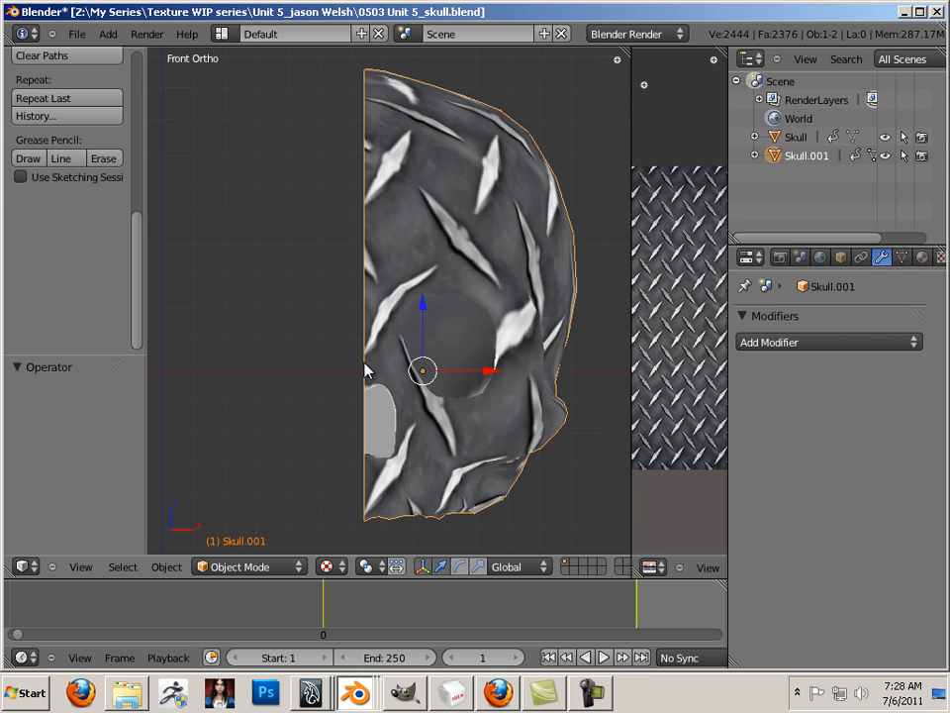
pyautogui.scroll(2, 365, 370)
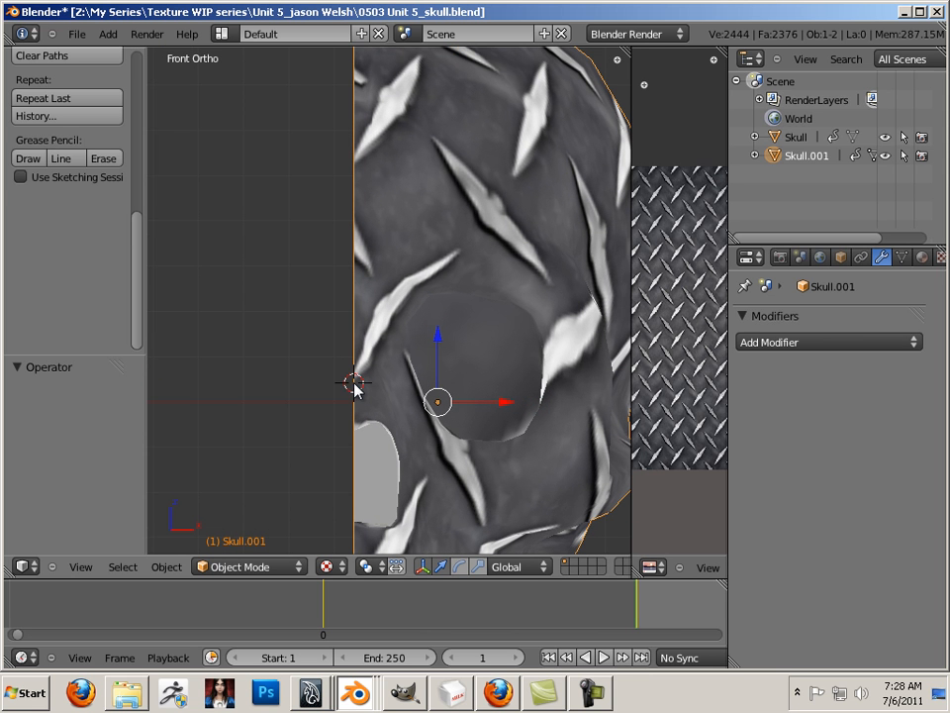
pyautogui.click(167, 566)
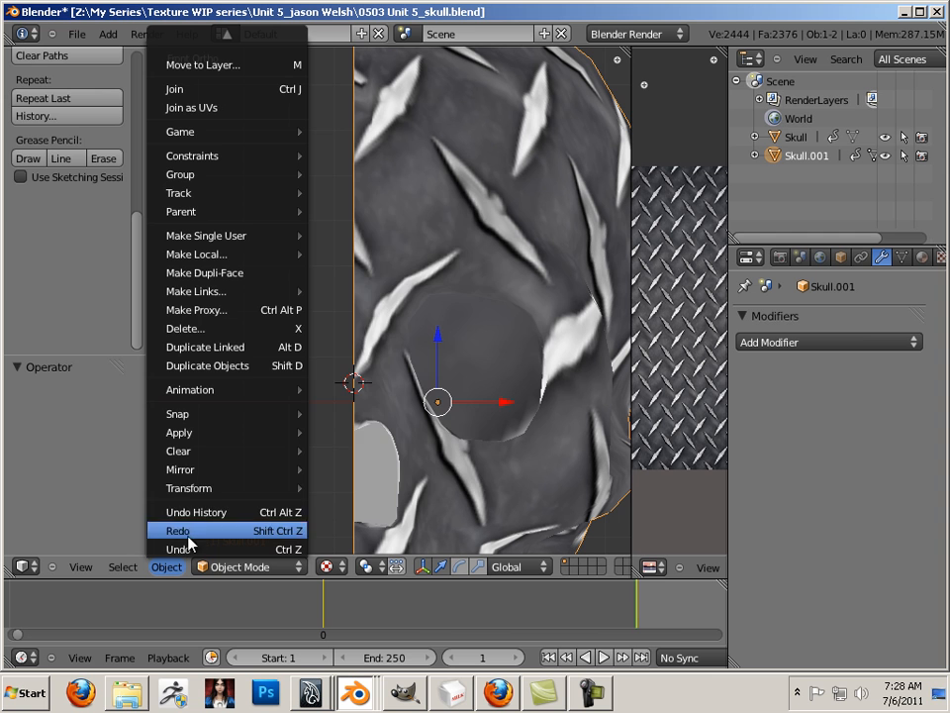
pyautogui.moveTo(202, 500)
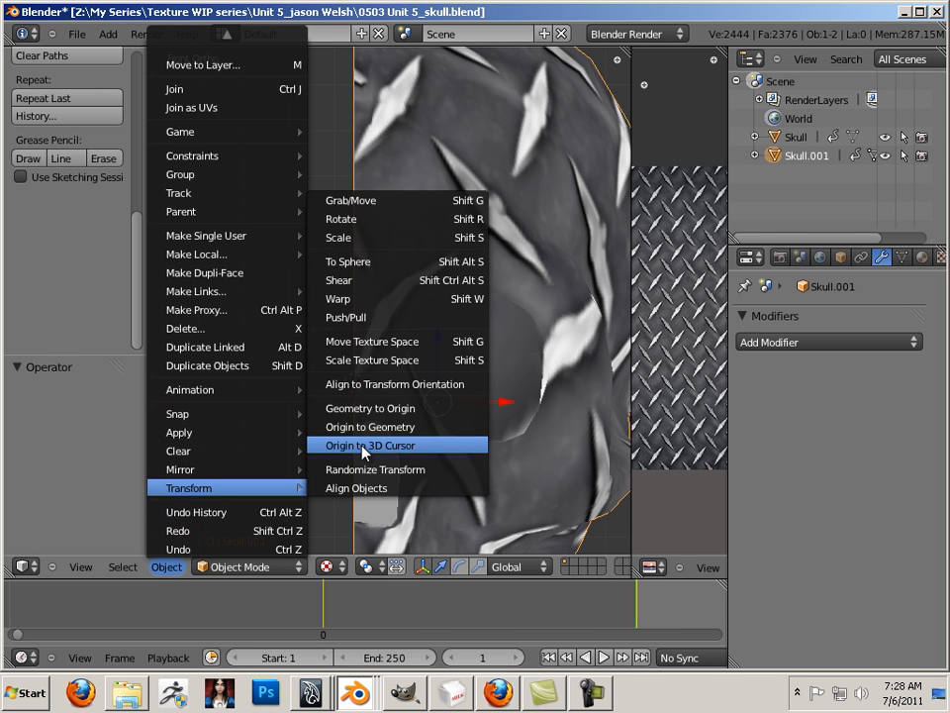
pyautogui.click(416, 446)
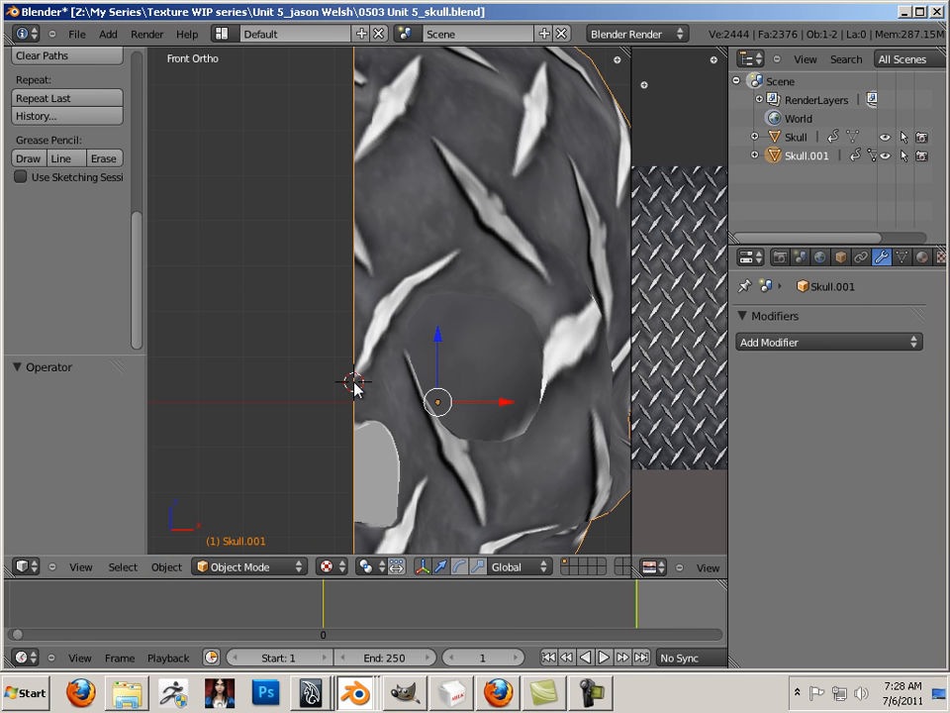
pyautogui.click(171, 571)
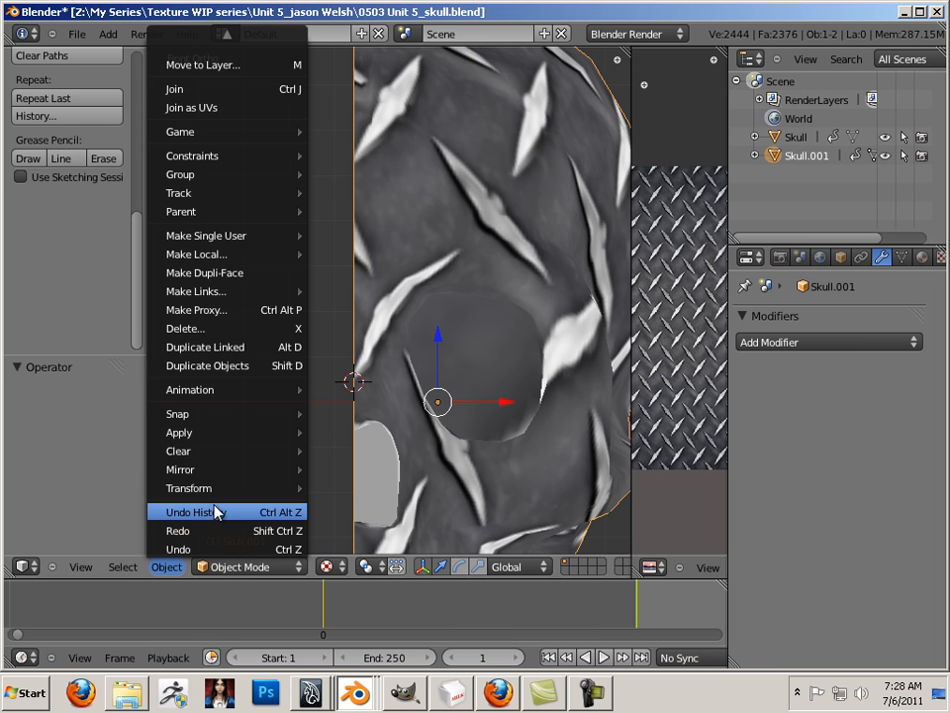
pyautogui.moveTo(222, 494)
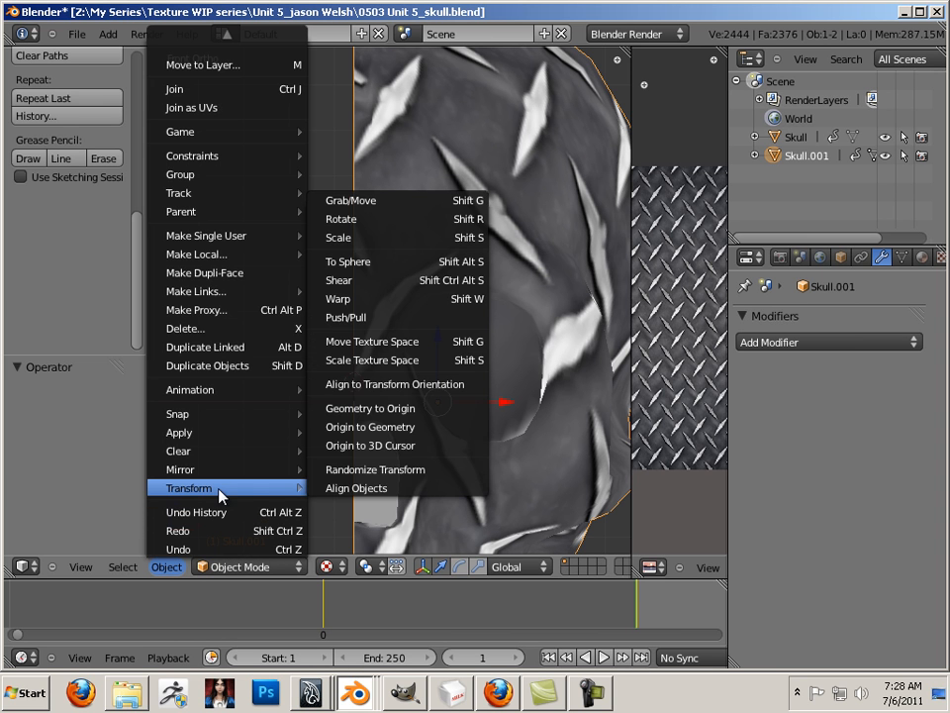
pyautogui.click(379, 445)
pyautogui.scroll(-8, 377, 451)
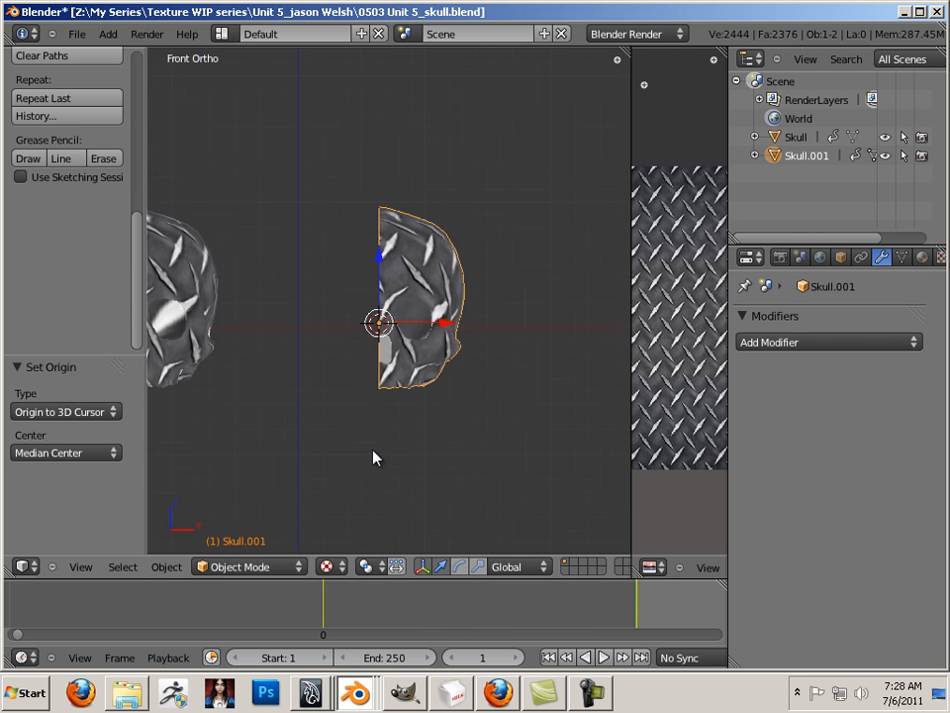
pyautogui.scroll(10, 371, 458)
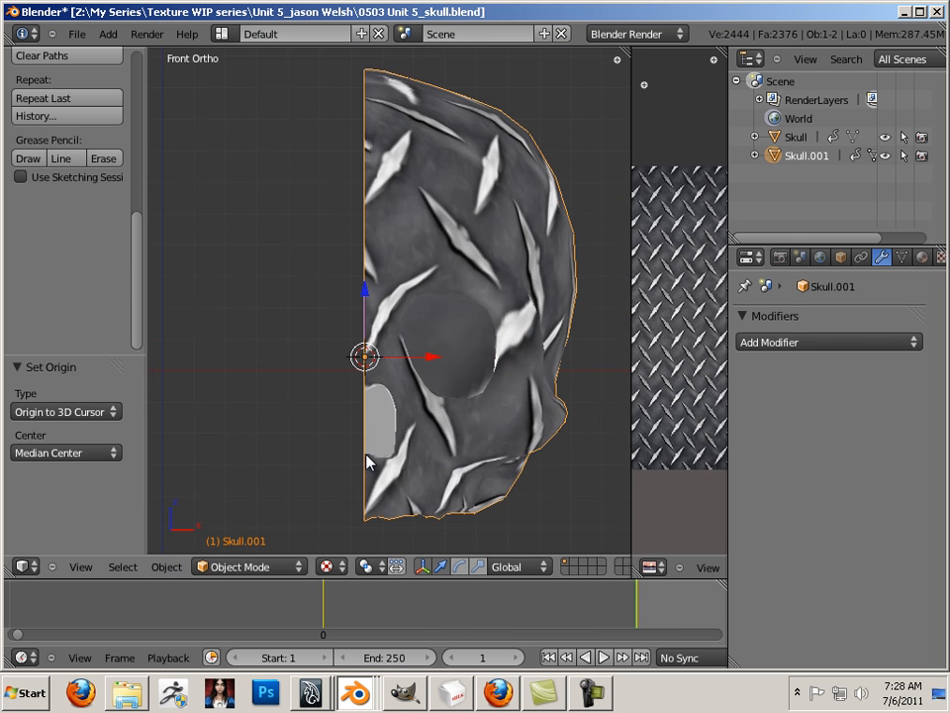
# Add a Mirror modifier on the X axis to the half skull and inspect the mirrored texture.
pyautogui.click(805, 342)
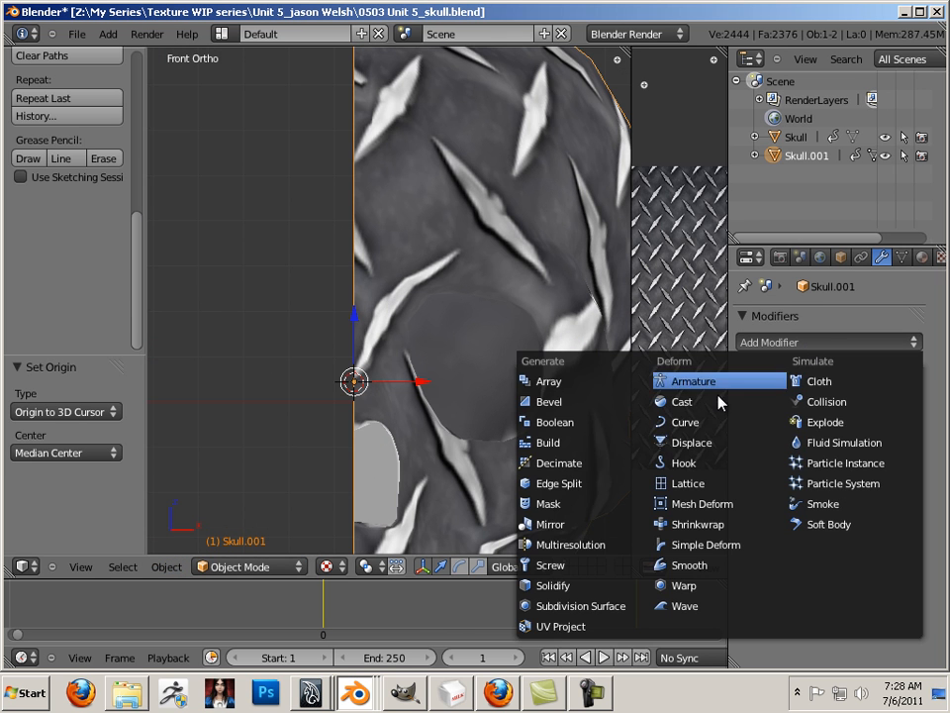
pyautogui.click(582, 527)
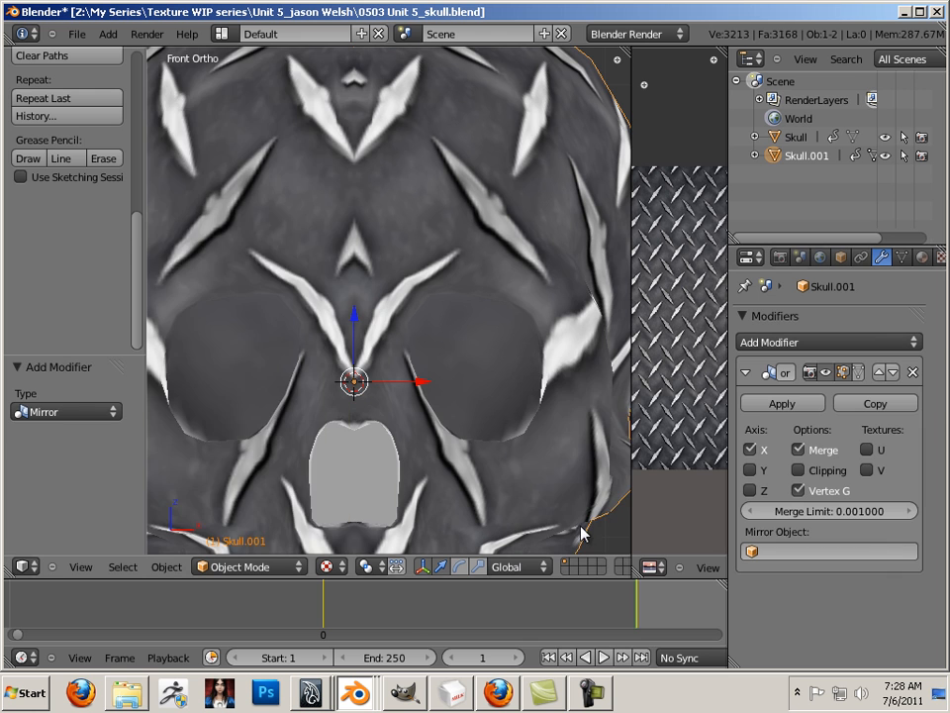
pyautogui.scroll(-7, 475, 434)
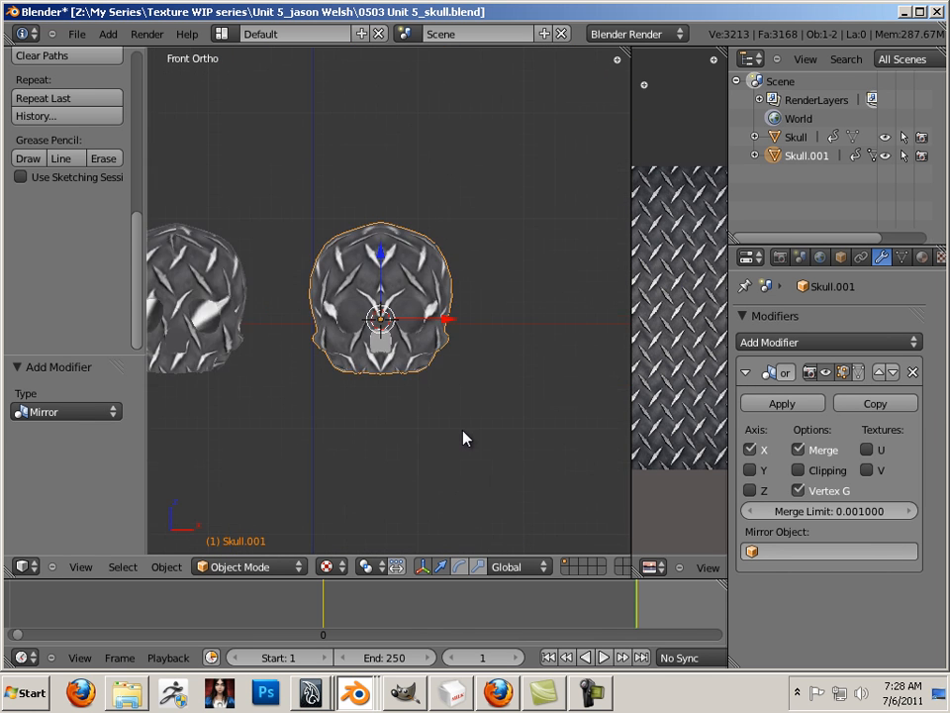
pyautogui.scroll(4, 463, 436)
pyautogui.scroll(4, 462, 437)
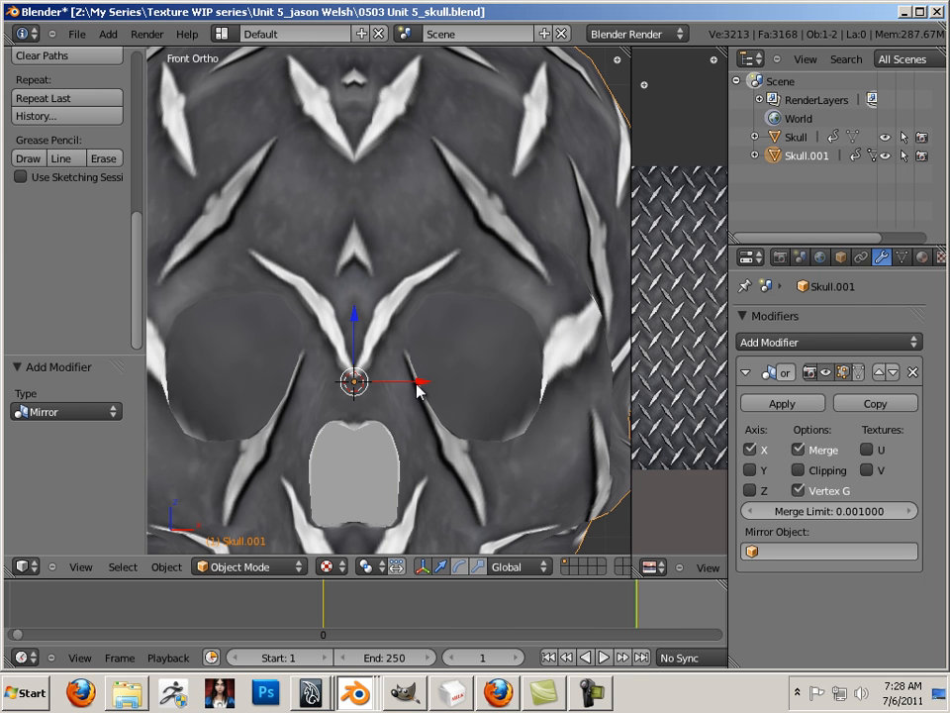
pyautogui.scroll(-5, 416, 389)
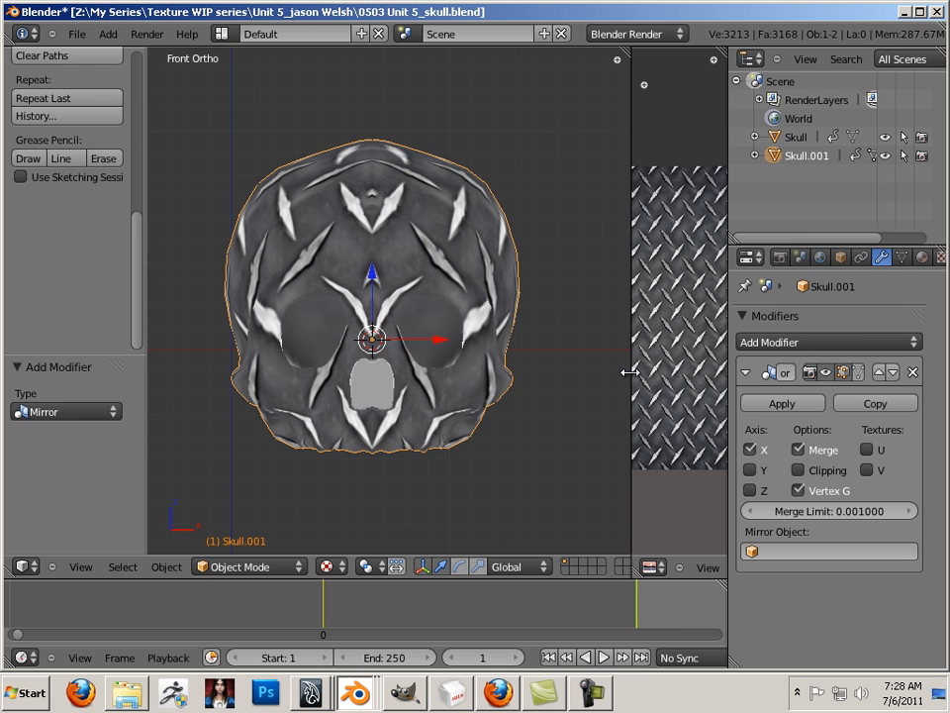
# Deselect the duplicate skull, check its half mesh in Edit Mode, and apply the Mirror modifier in Object Mode.
pyautogui.press('a')
pyautogui.press('Tab')
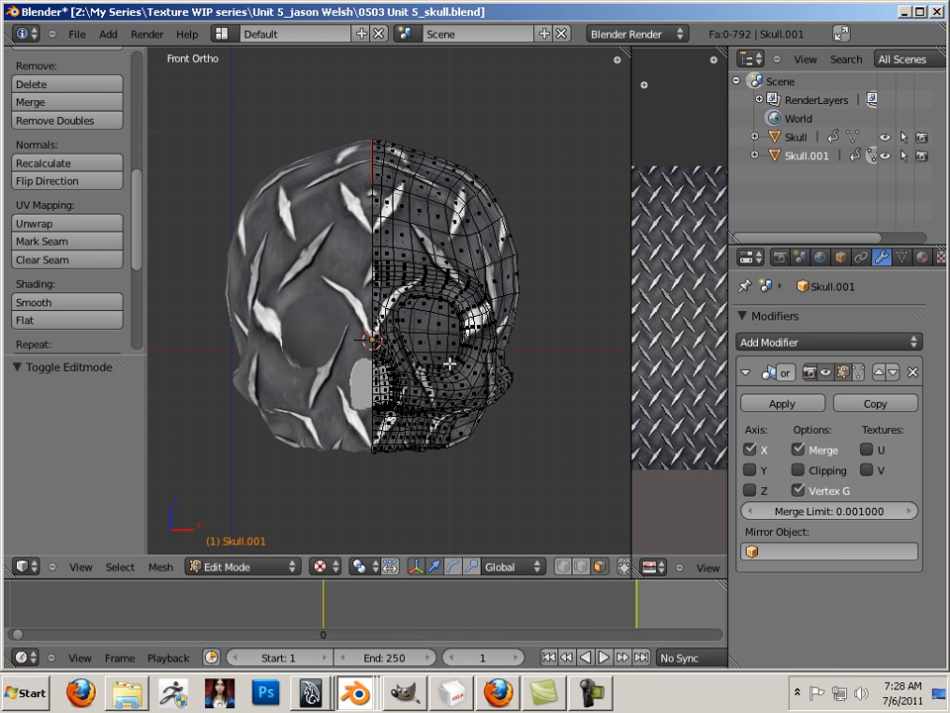
pyautogui.press('Tab')
pyautogui.press('Tab')
pyautogui.press('Tab')
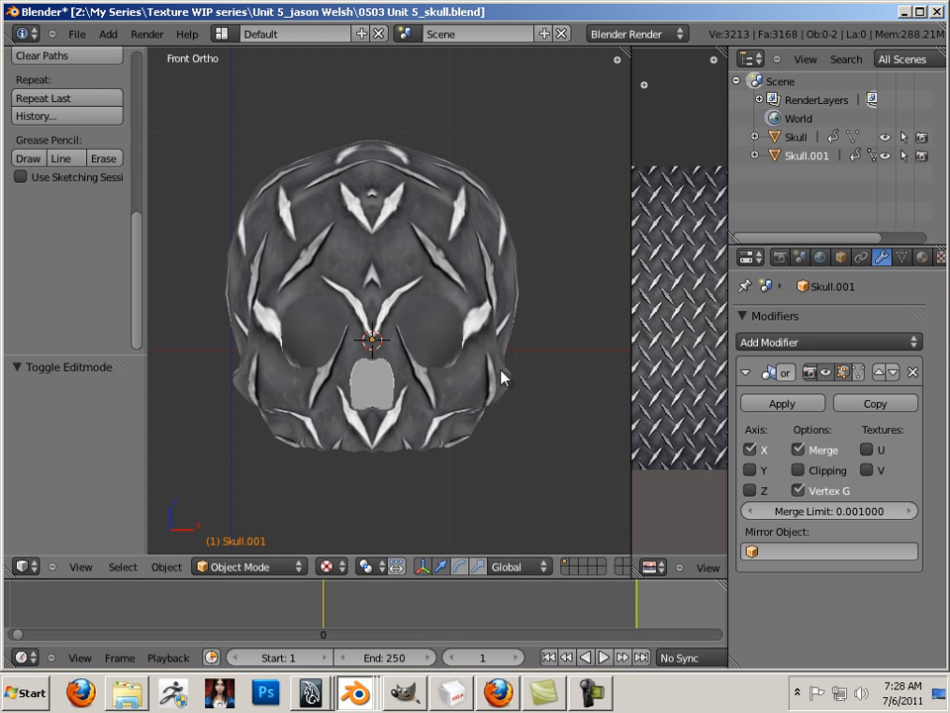
pyautogui.click(784, 407)
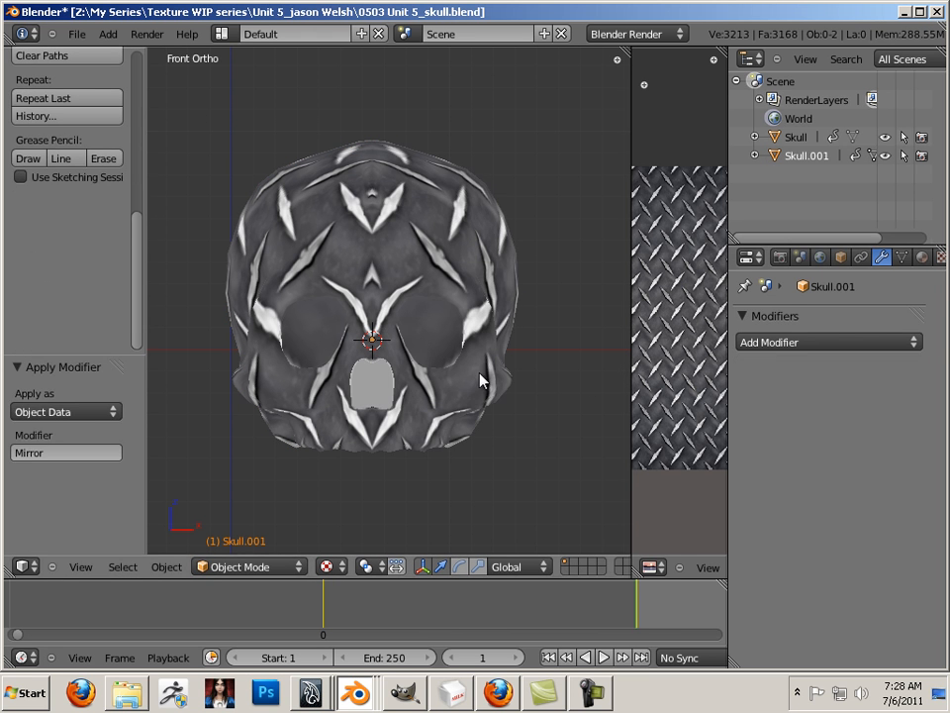
# Select all faces of the duplicate skull in Edit Mode and enlarge the UV editor.
pyautogui.press('Tab')
pyautogui.press('a')
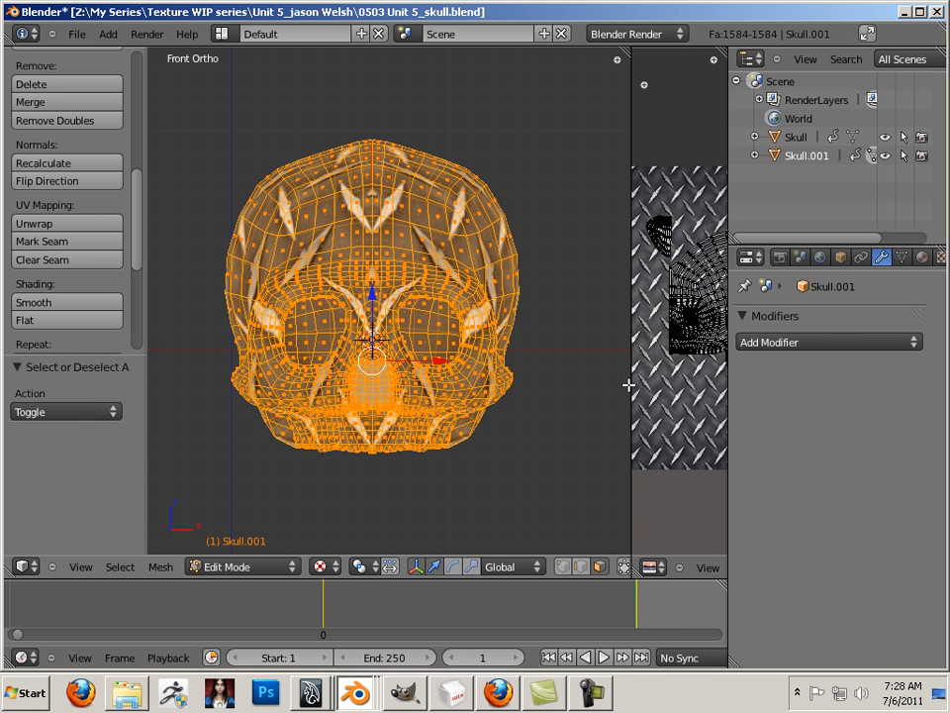
pyautogui.moveTo(631, 383); pyautogui.dragTo(297, 380)
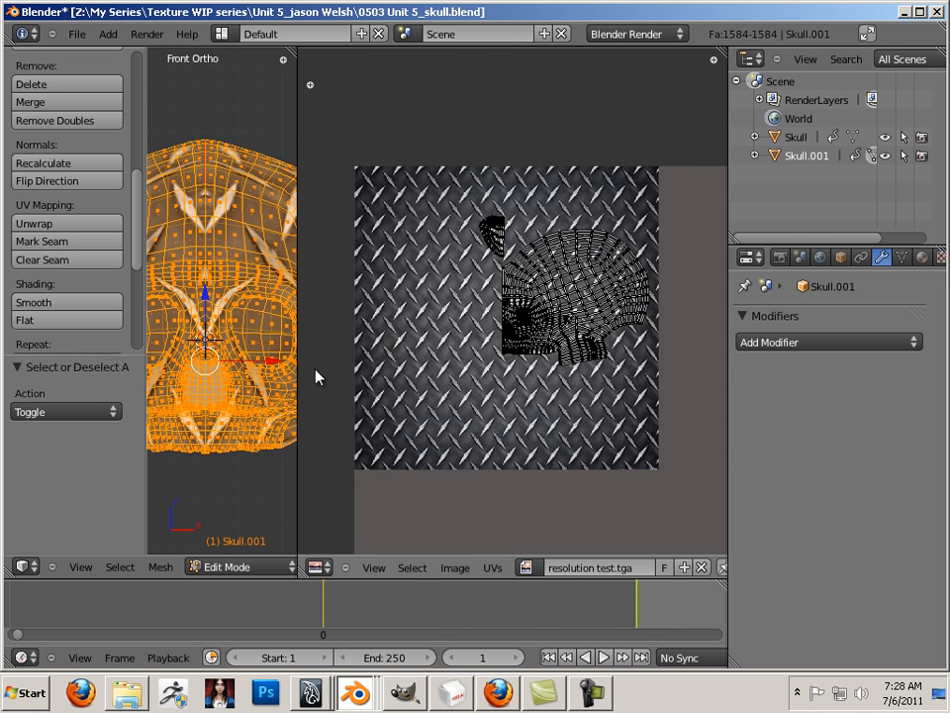
# Select the small UV island, rotate it about 40.5°, and move it about 46 px in X and -5 px in Y.
pyautogui.rightClick(419, 394)
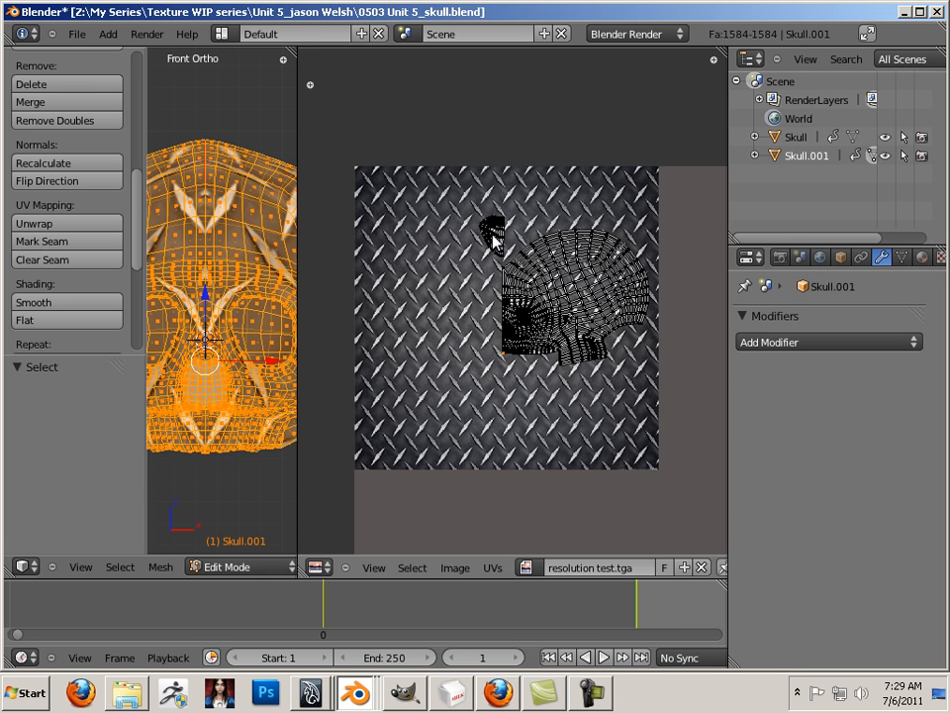
pyautogui.click(492, 237)
pyautogui.rightClick(493, 240)
pyautogui.press('l')
pyautogui.press('r')
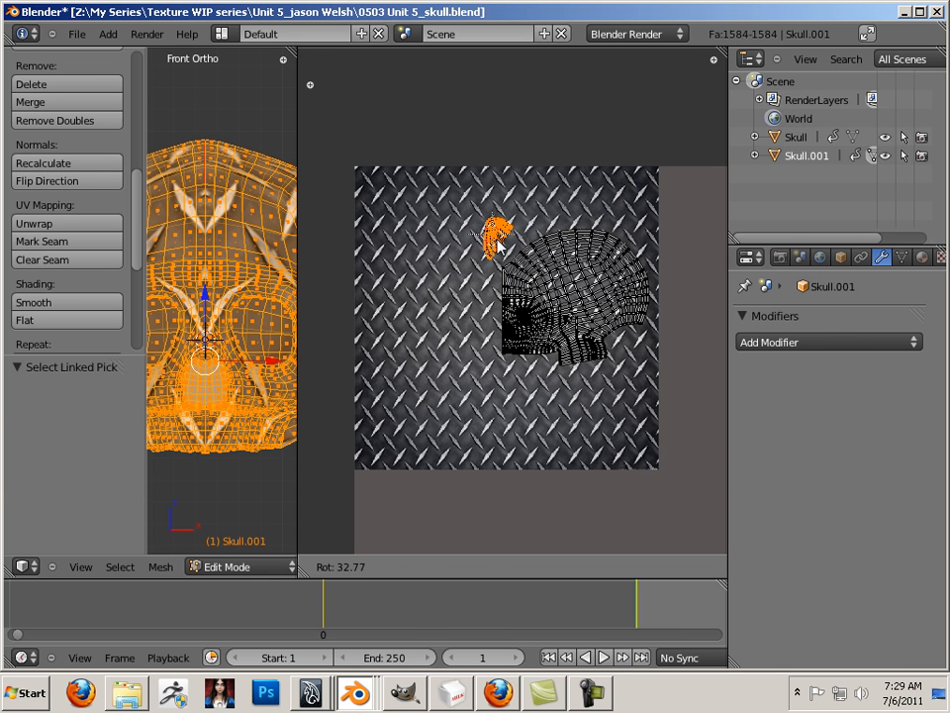
pyautogui.click(499, 246)
pyautogui.press('g')
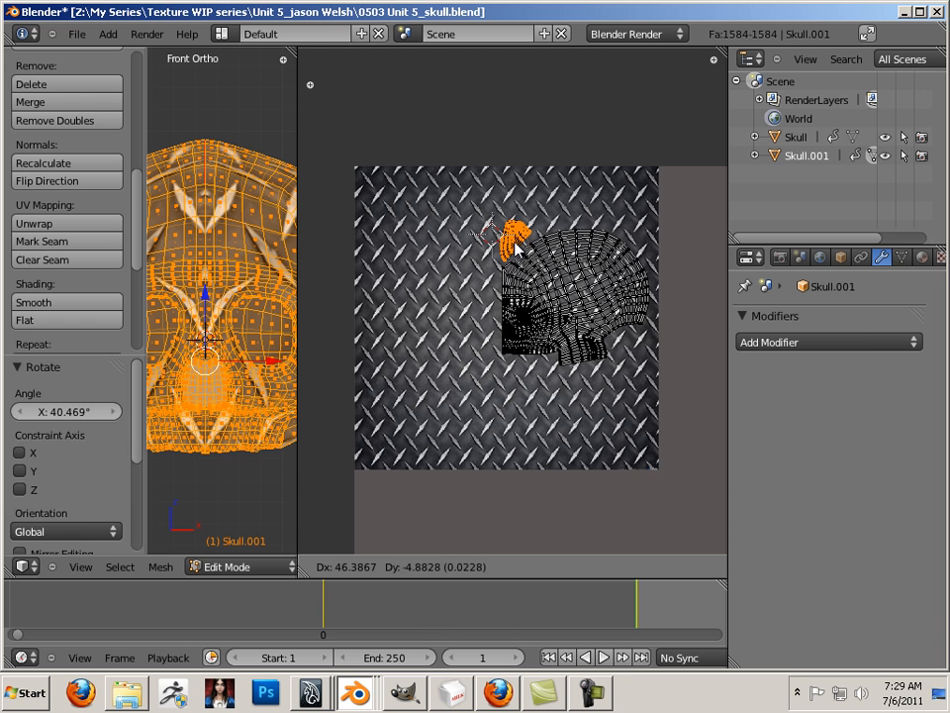
pyautogui.click(515, 243)
# Add the large UV island to the selection and scale both islands together by about 1.84.
pyautogui.press('l')
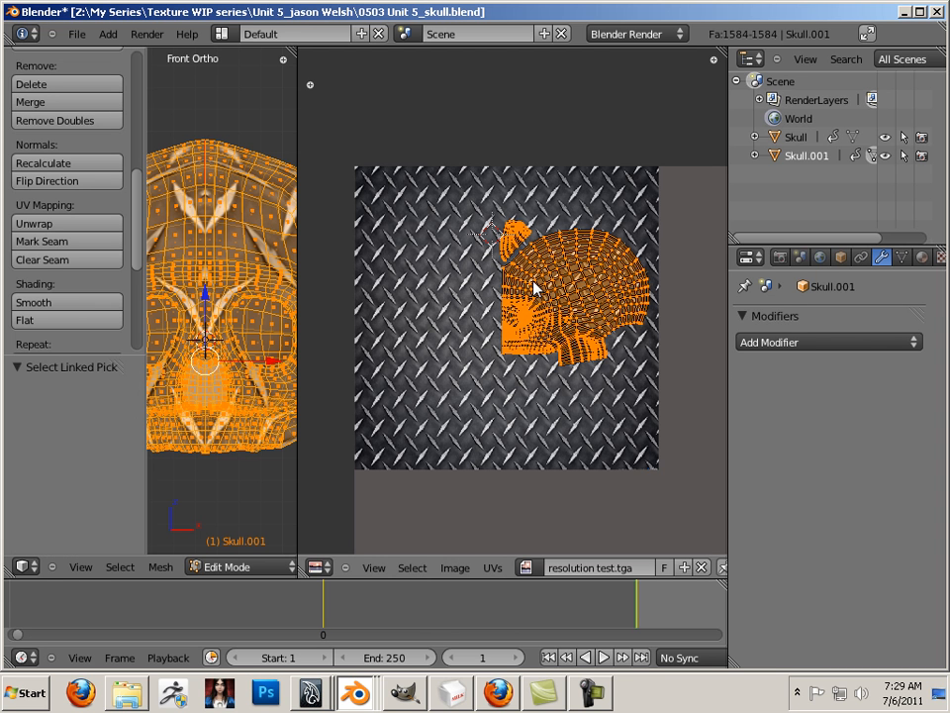
pyautogui.press('s')
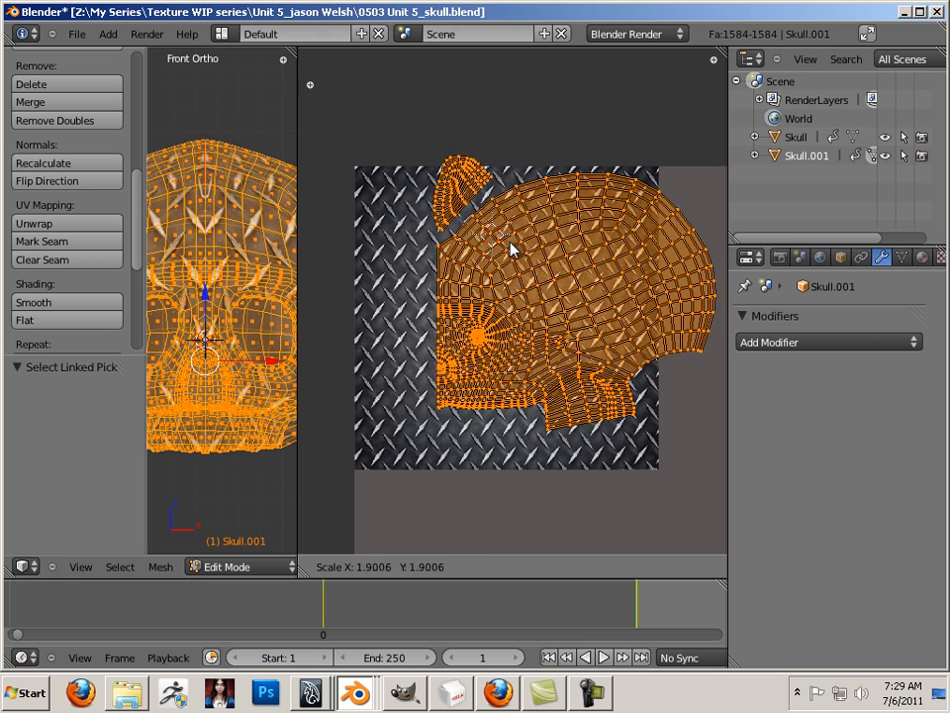
pyautogui.click(514, 252)
# Move the selected UV islands inside the image and scale them by about 1.084 to fill it.
pyautogui.press('g')
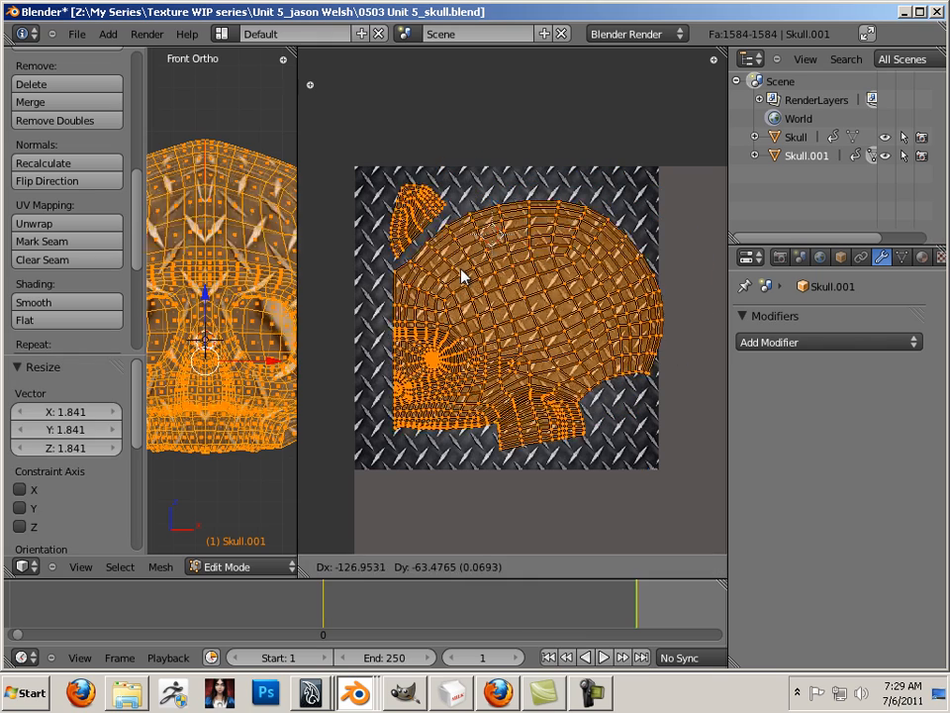
pyautogui.click(447, 276)
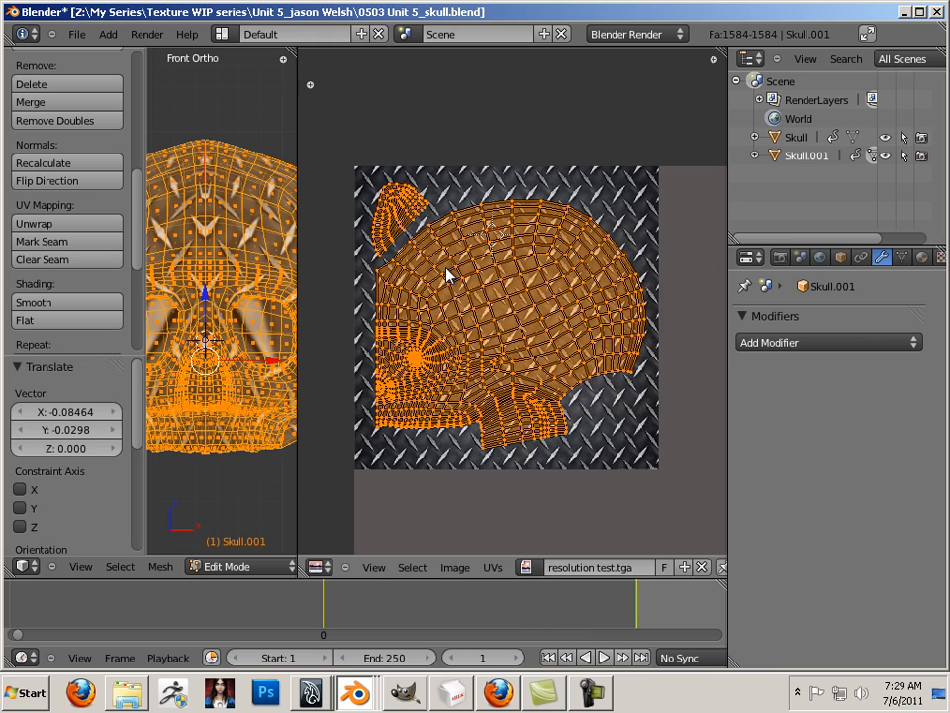
pyautogui.press('s')
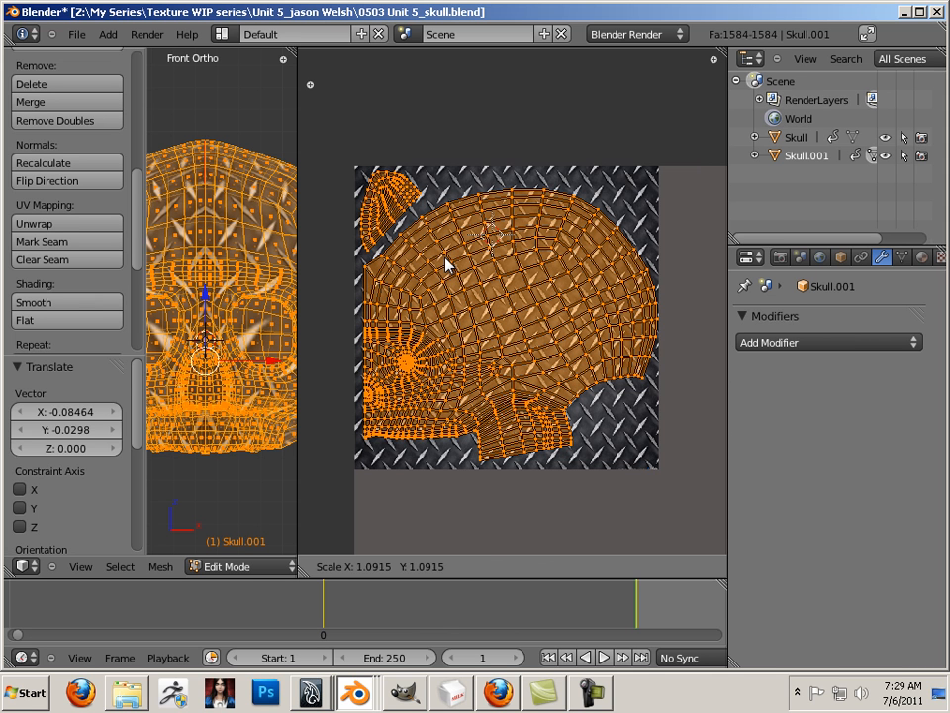
pyautogui.click(441, 267)
# Widen the 3D view, return to Object Mode, and frame both skulls side by side.
pyautogui.rightClick(289, 290)
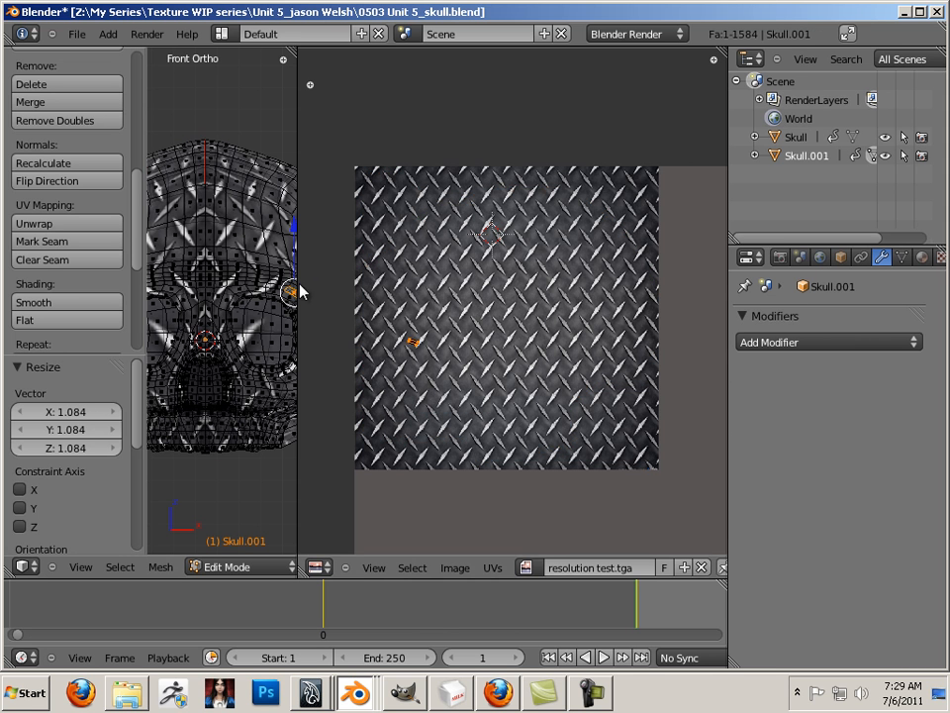
pyautogui.press('g')
pyautogui.click(375, 293)
pyautogui.moveTo(293, 297); pyautogui.dragTo(679, 297)
pyautogui.press('Tab')
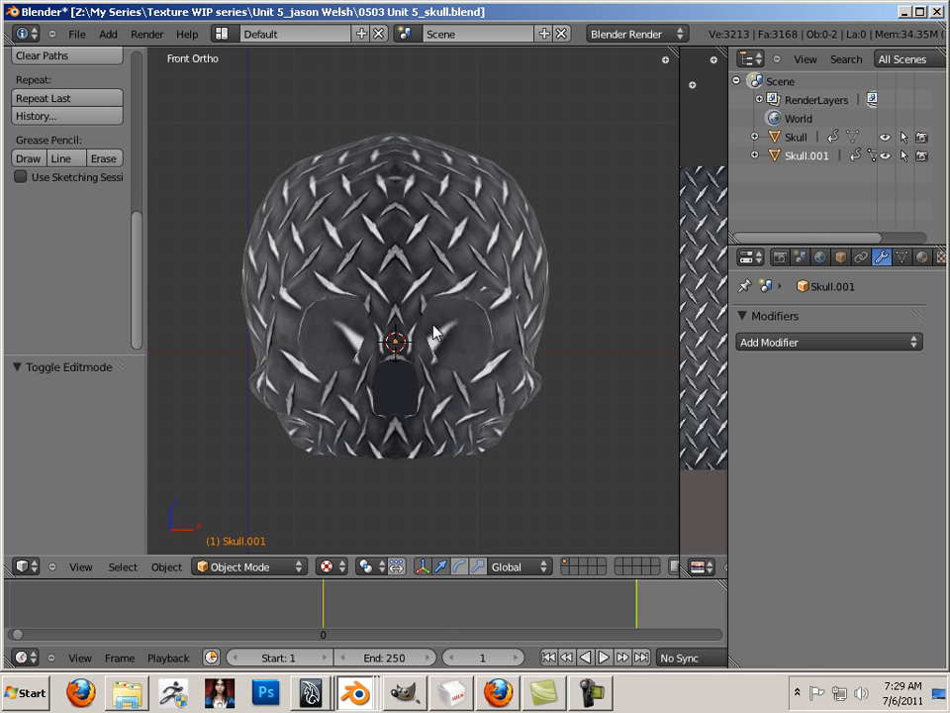
pyautogui.keyDown('shift'); pyautogui.moveTo(432, 324); pyautogui.dragTo(658, 395, button='middle'); pyautogui.keyUp('shift')
pyautogui.scroll(-1, 545, 376)
pyautogui.scroll(-1, 544, 374)
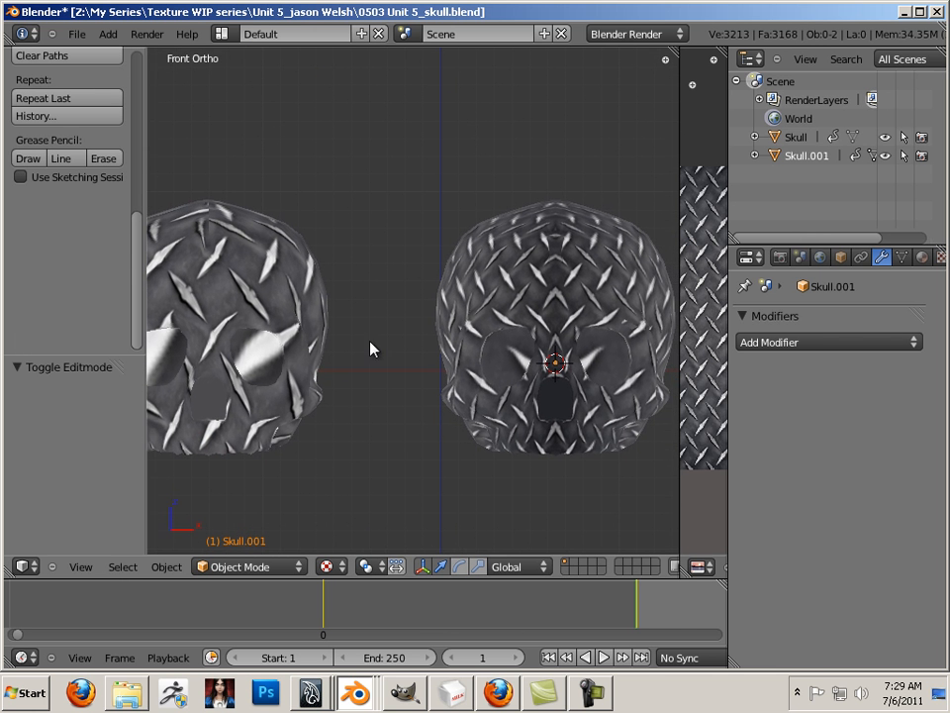
# Move the original skull about 0.458 units along the X axis, closer to the duplicate.
pyautogui.rightClick(296, 335)
pyautogui.moveTo(307, 370); pyautogui.dragTo(389, 370)
pyautogui.scroll(2, 396, 443)
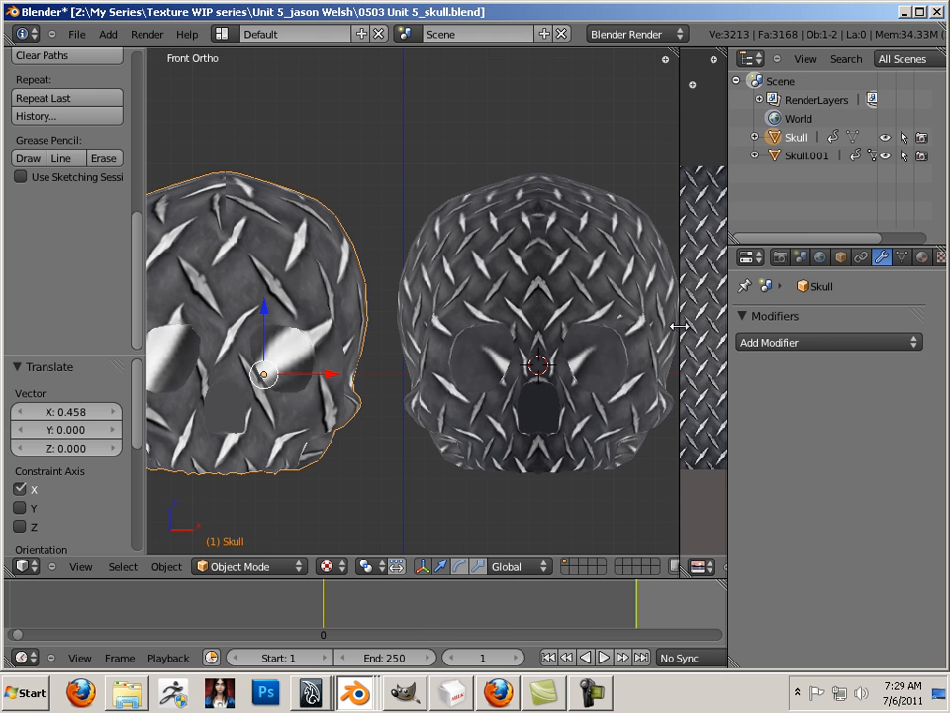
pyautogui.moveTo(681, 332); pyautogui.dragTo(653, 339)
# Examine the duplicate skull's complete UV layout in Edit Mode with an enlarged UV editor, then restore the wide Object Mode view.
pyautogui.rightClick(470, 346)
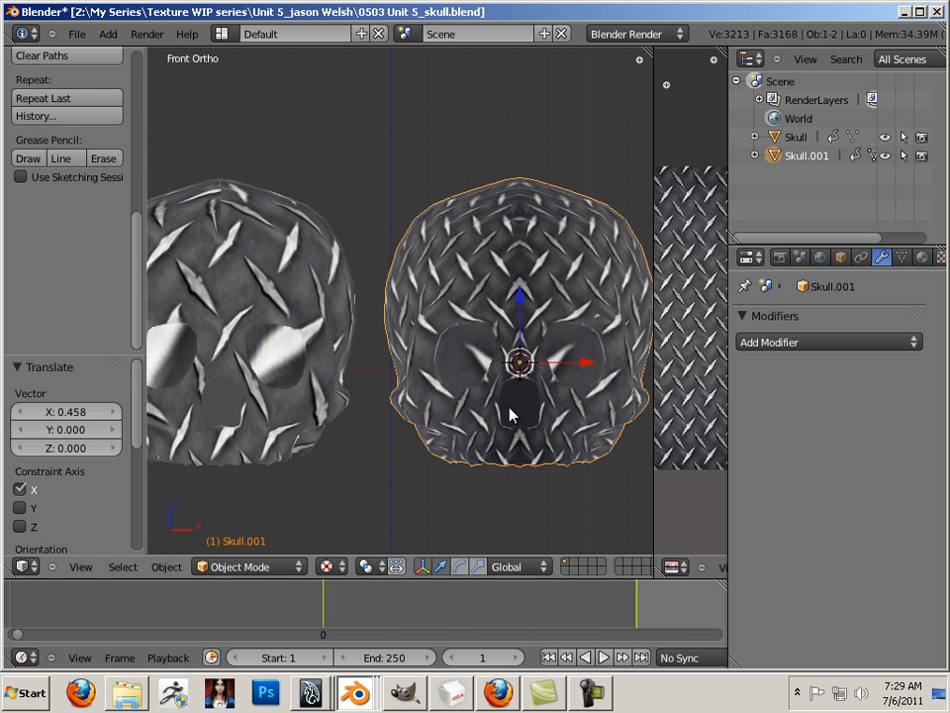
pyautogui.press('Tab')
pyautogui.press('Tab')
pyautogui.press('Tab')
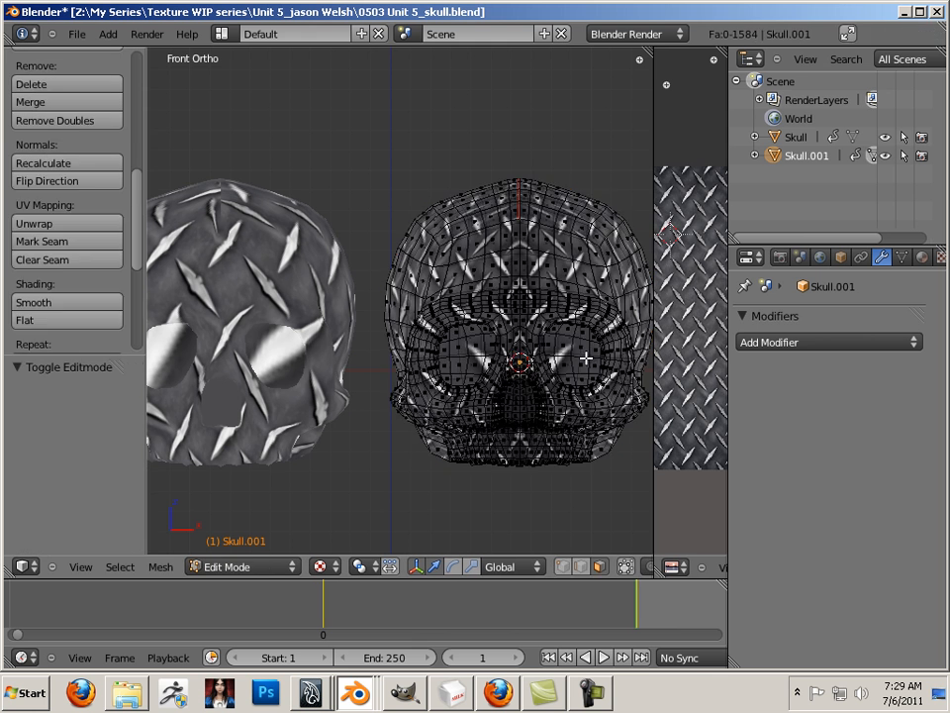
pyautogui.press('a')
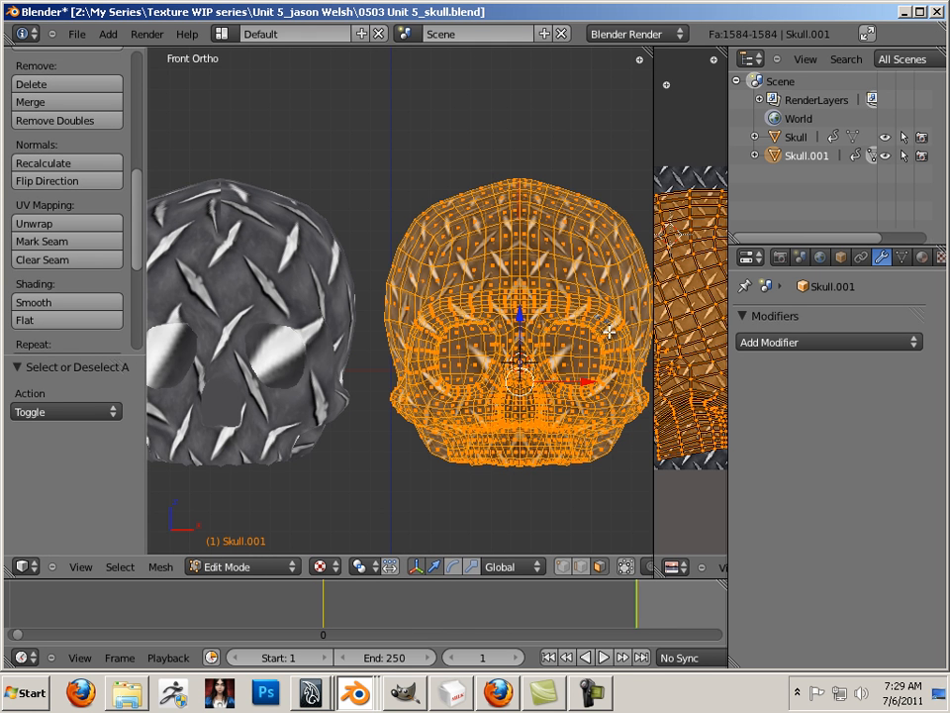
pyautogui.moveTo(654, 305); pyautogui.dragTo(372, 305)
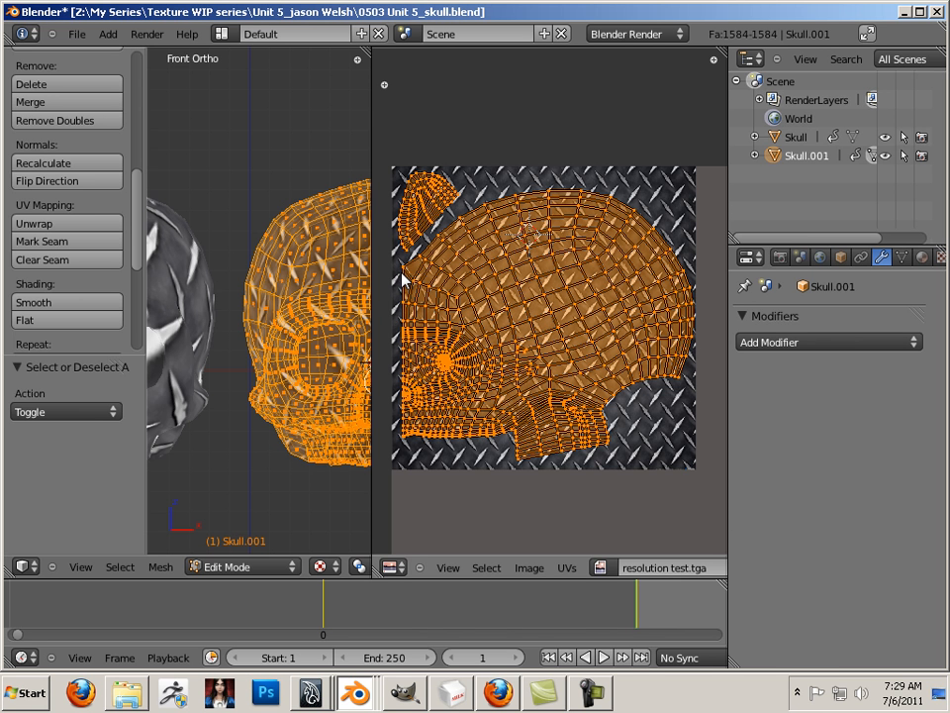
pyautogui.moveTo(376, 293); pyautogui.dragTo(699, 293)
pyautogui.press('a')
pyautogui.press('Tab')
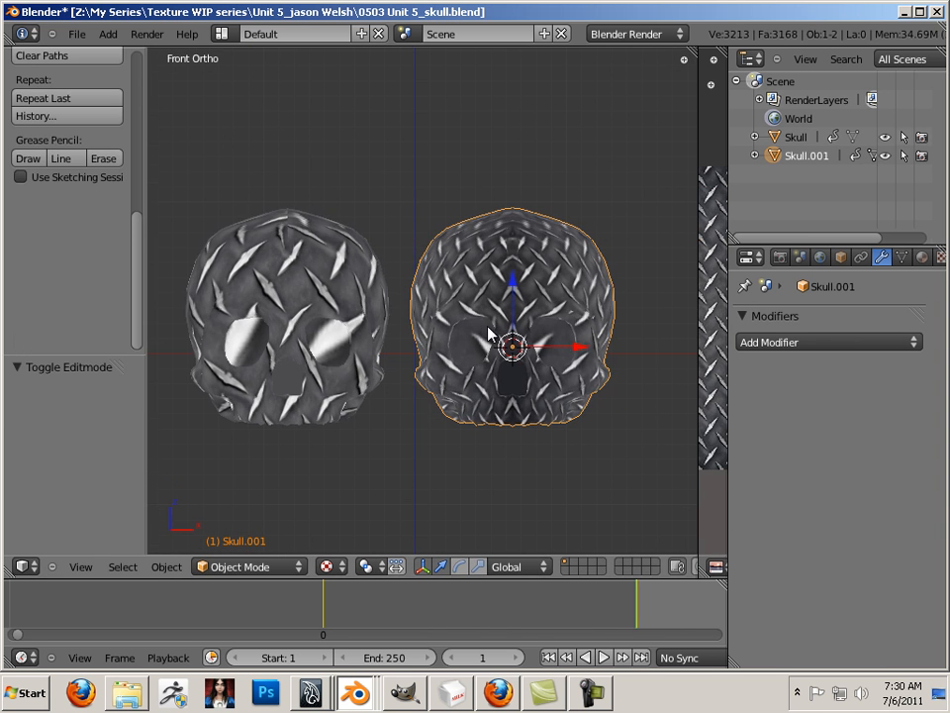
# Compare the texture detail of the original and mirrored skulls, selecting each one in turn.
pyautogui.scroll(1, 483, 334)
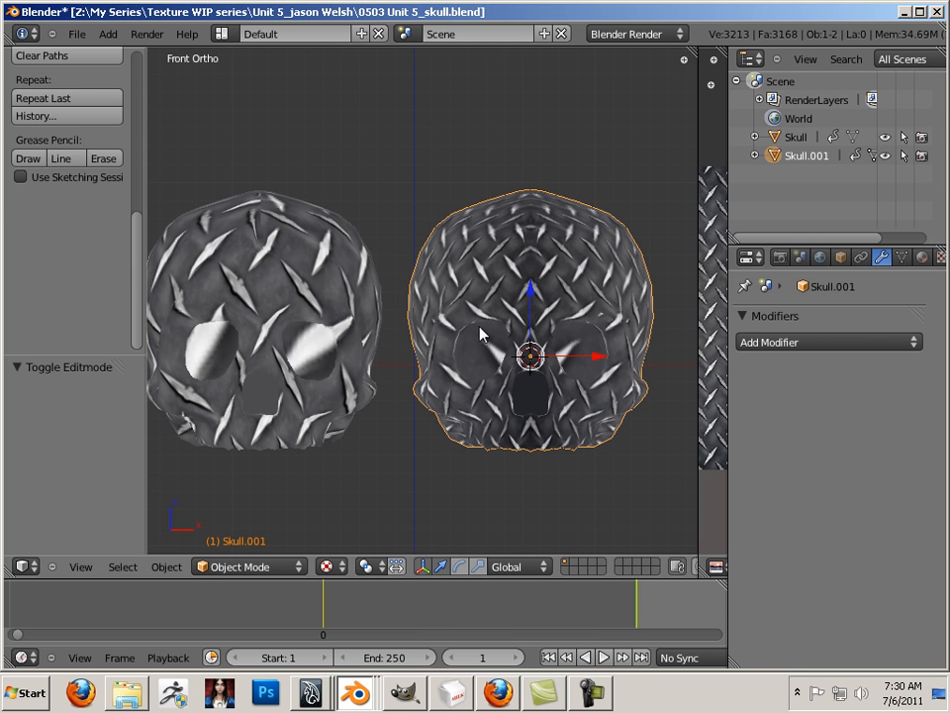
pyautogui.rightClick(290, 309)
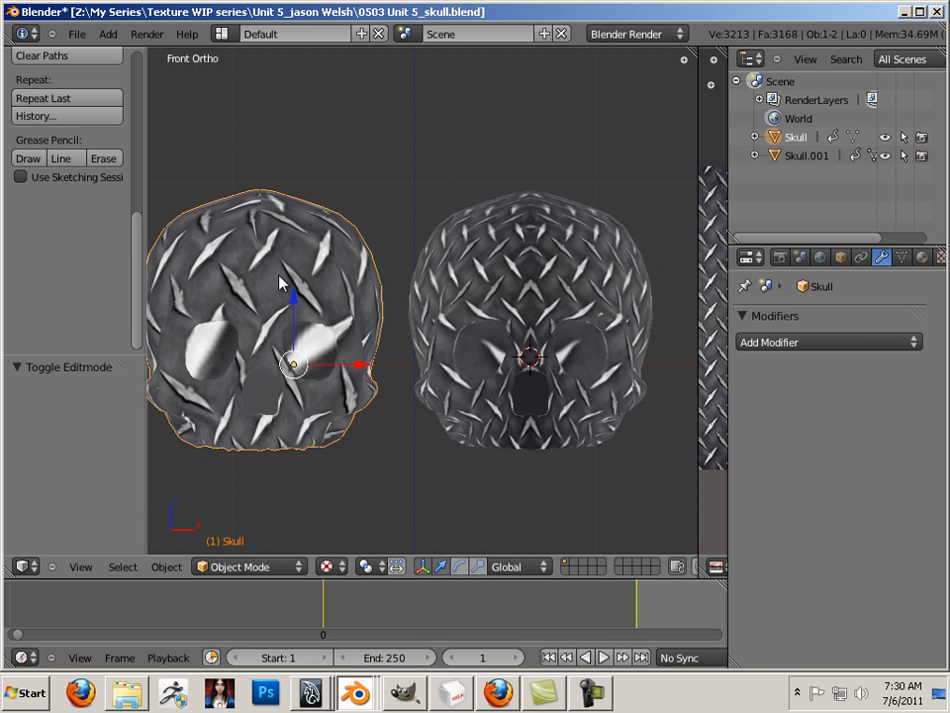
pyautogui.rightClick(454, 290)
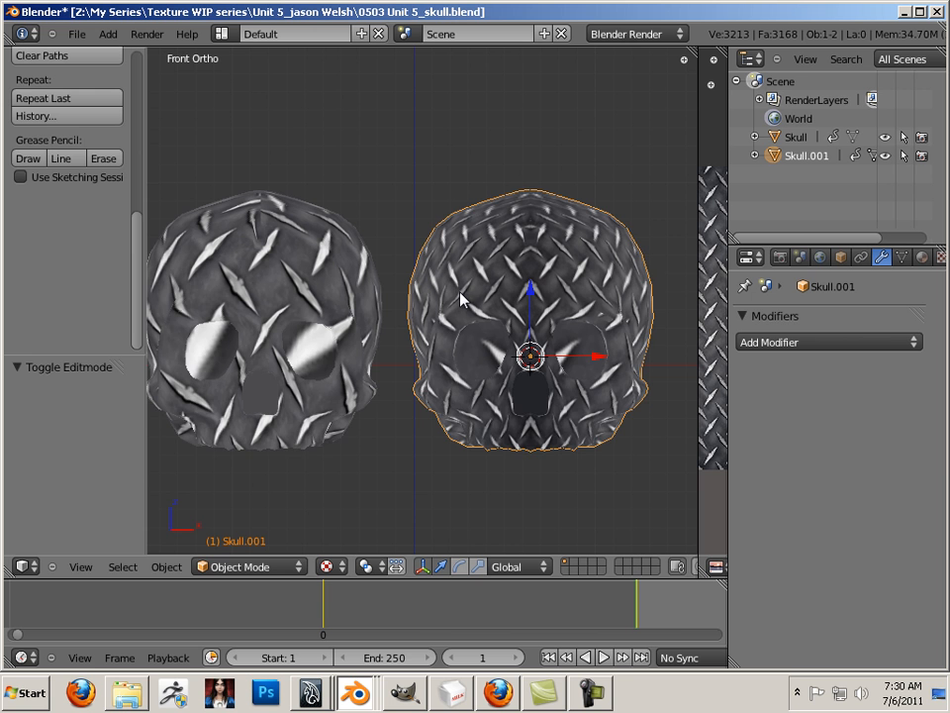
pyautogui.scroll(1, 460, 299)
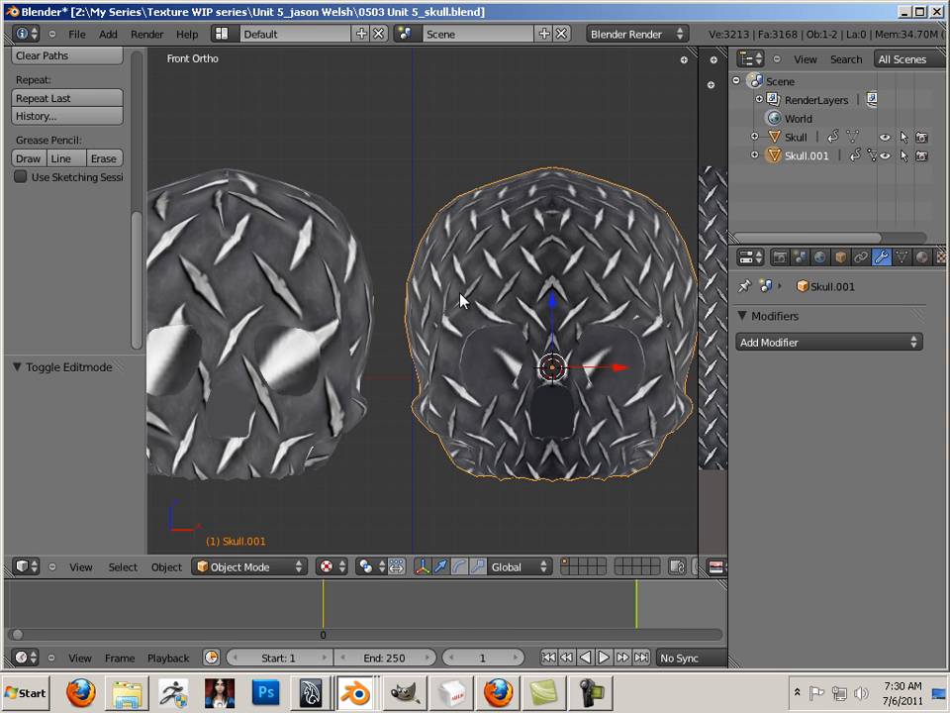
pyautogui.scroll(1, 458, 300)
pyautogui.scroll(-2, 457, 304)
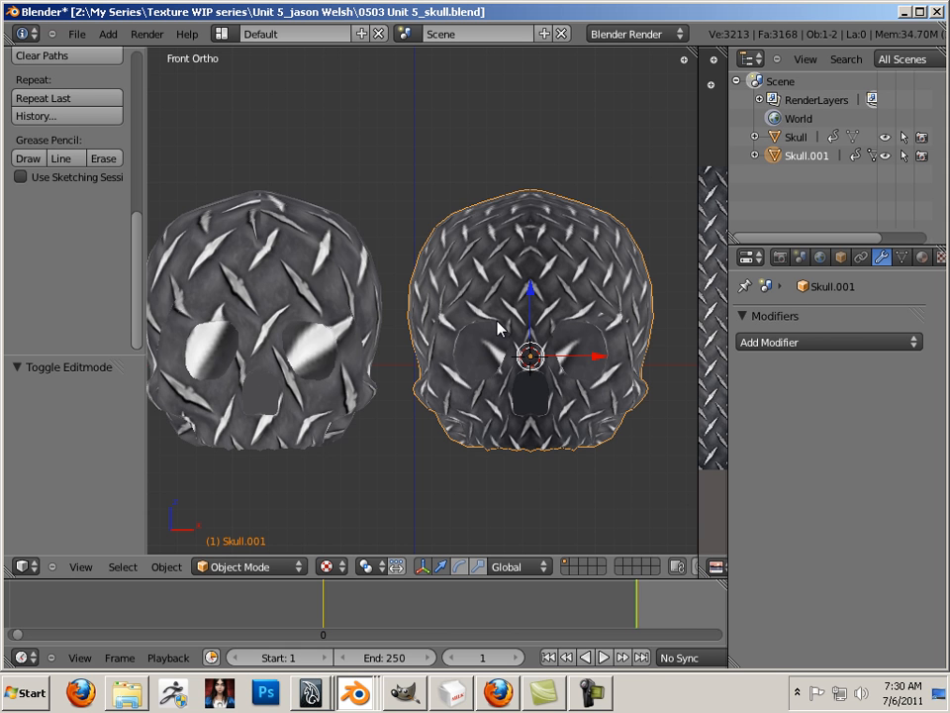
pyautogui.scroll(-2, 500, 329)
pyautogui.rightClick(351, 312)
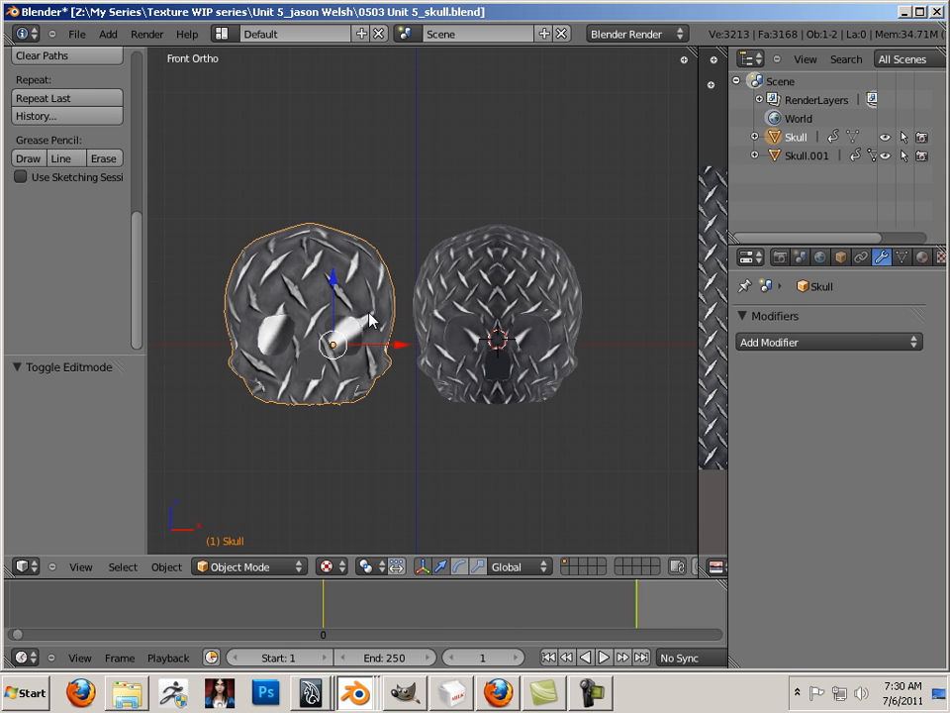
pyautogui.hotkey('ctrl', 'z')
pyautogui.hotkey('ctrl', 'shift', 'z')
pyautogui.hotkey('ctrl', 'z')
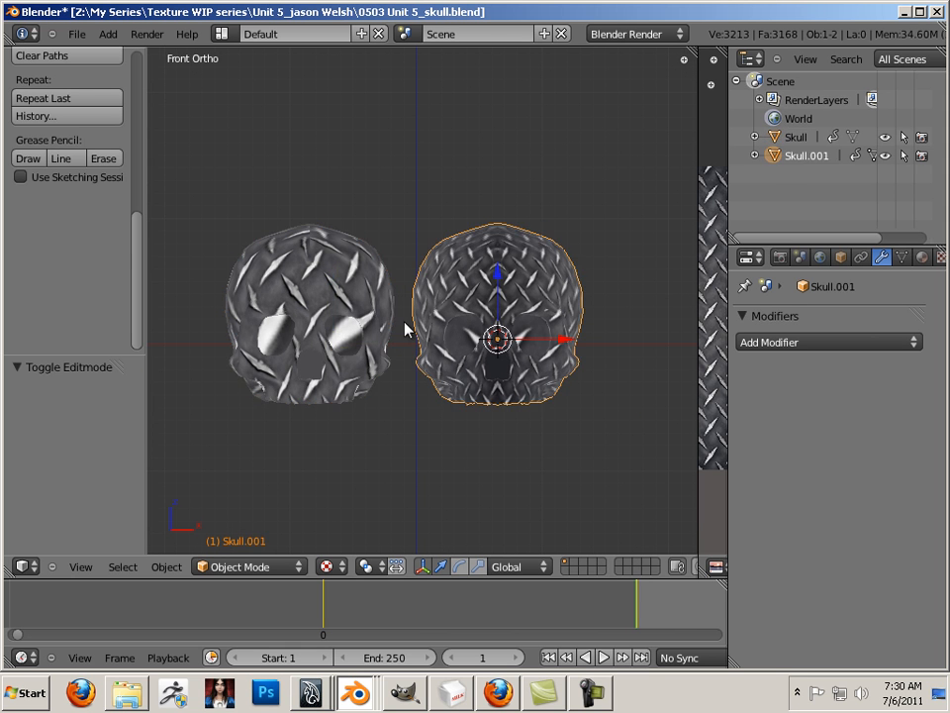
pyautogui.hotkey('ctrl', 'z')
pyautogui.hotkey('ctrl', 'shift', 'z')
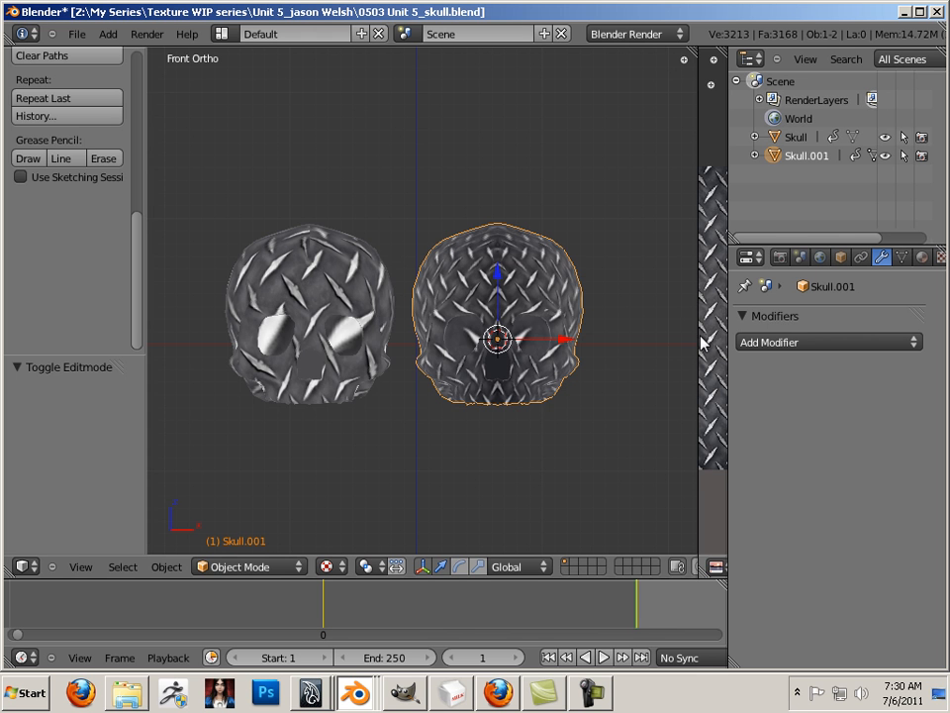
# Inspect the duplicate's UV coverage in Edit Mode beside the enlarged image, then deselect all faces and widen the 3D view.
pyautogui.moveTo(693, 334); pyautogui.dragTo(488, 344)
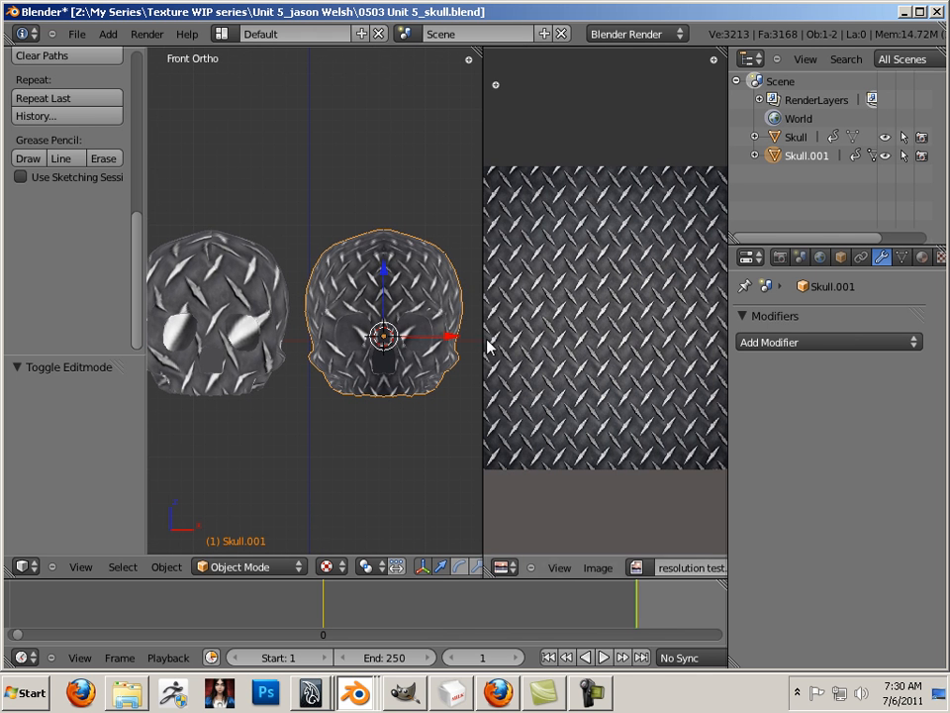
pyautogui.press('Tab')
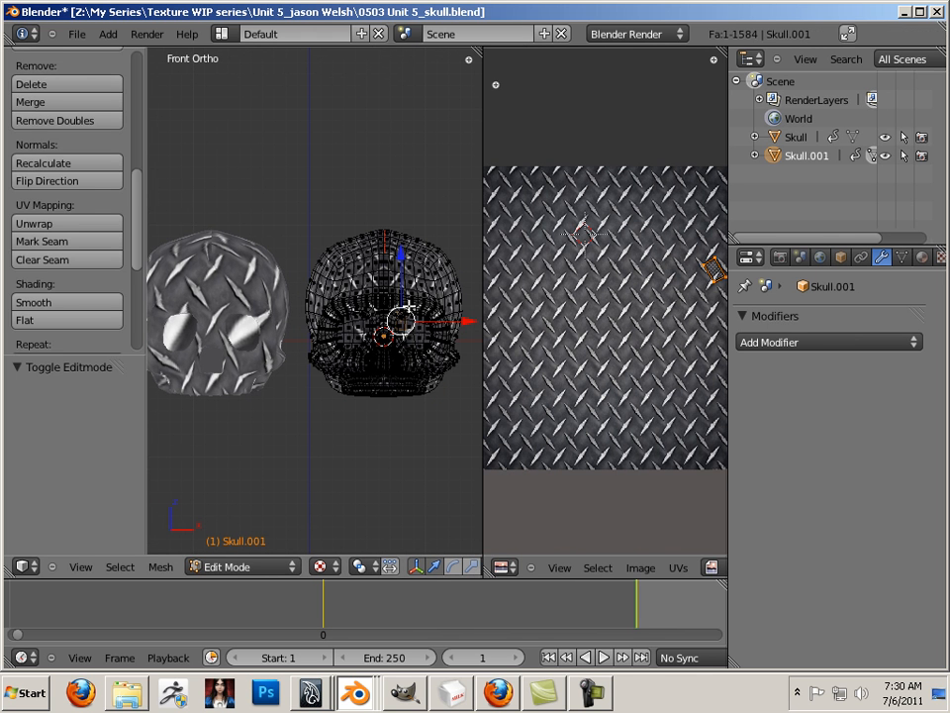
pyautogui.press('a')
pyautogui.press('a')
pyautogui.scroll(-1, 404, 309)
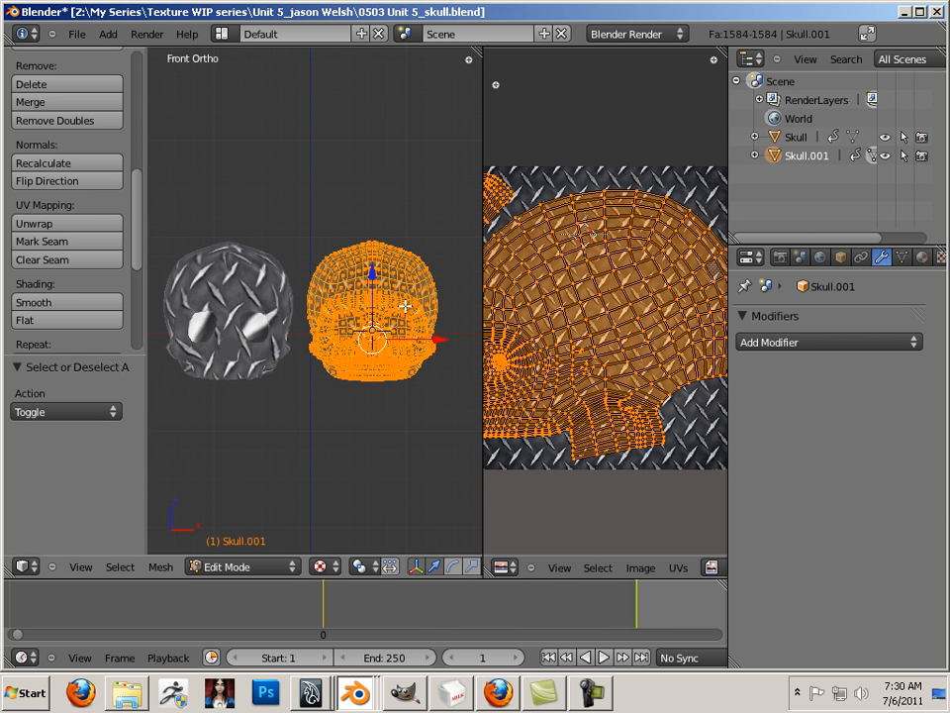
pyautogui.scroll(-1, 285, 300)
pyautogui.press('a')
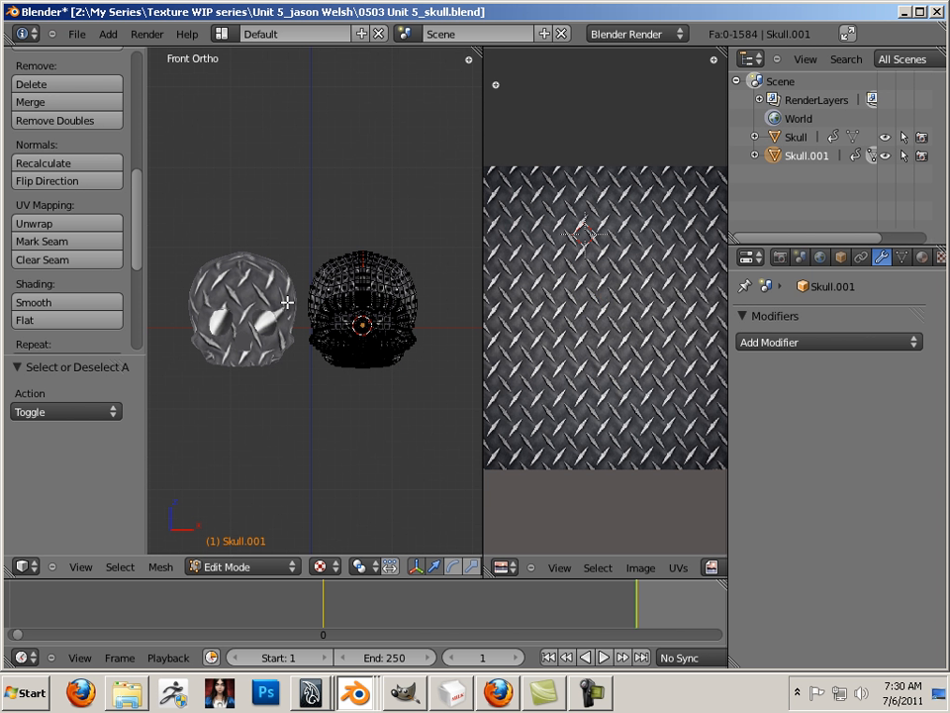
pyautogui.scroll(3, 285, 302)
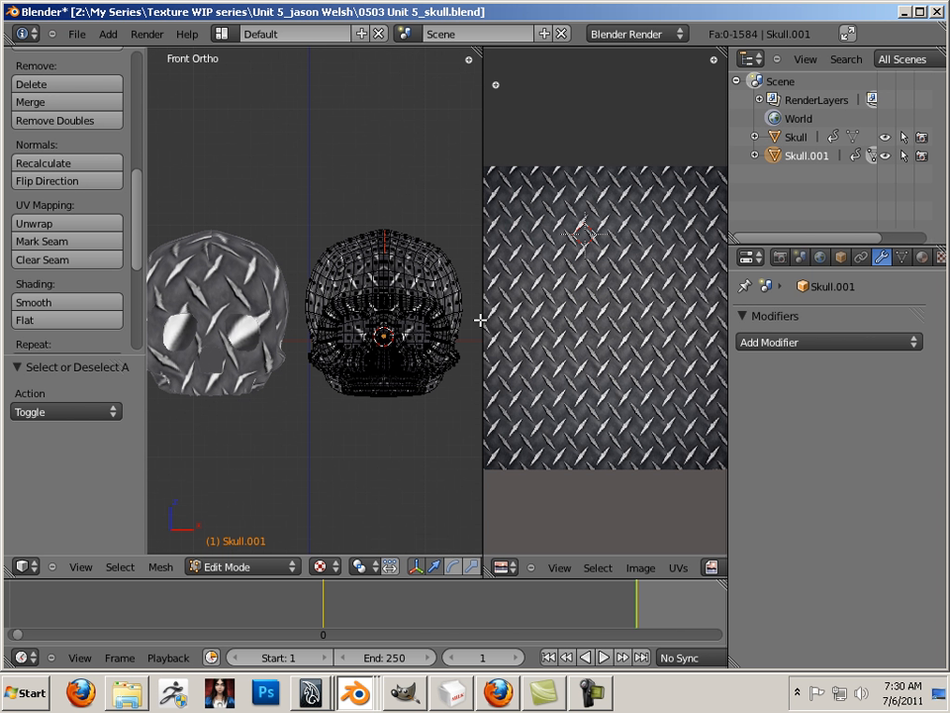
pyautogui.moveTo(481, 319); pyautogui.dragTo(655, 343)
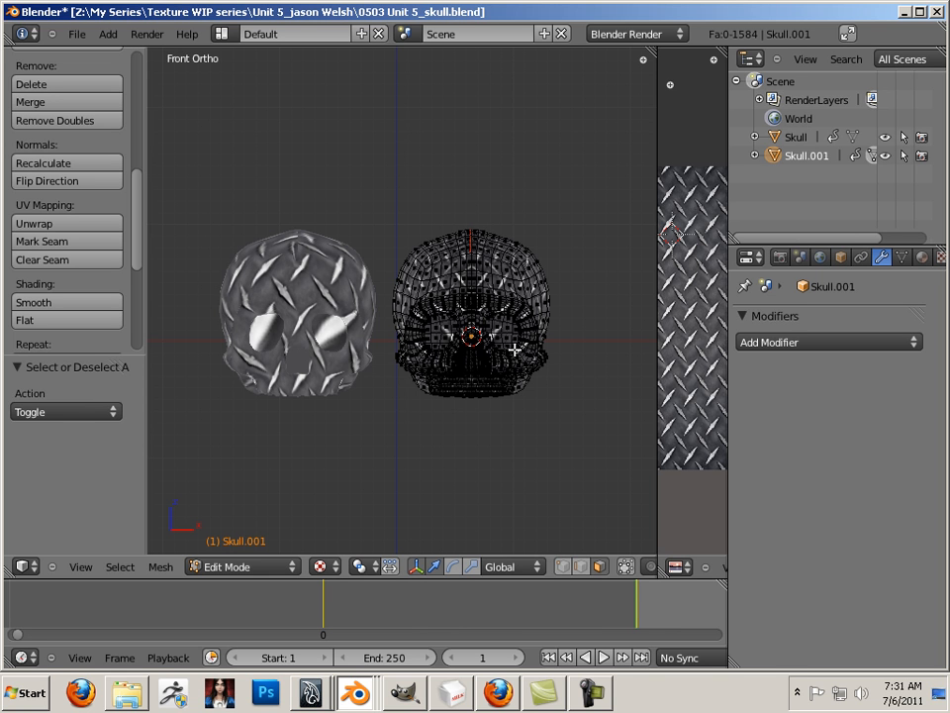
# Switch the duplicate skull to Object Mode and deselect all objects.
pyautogui.click(252, 567)
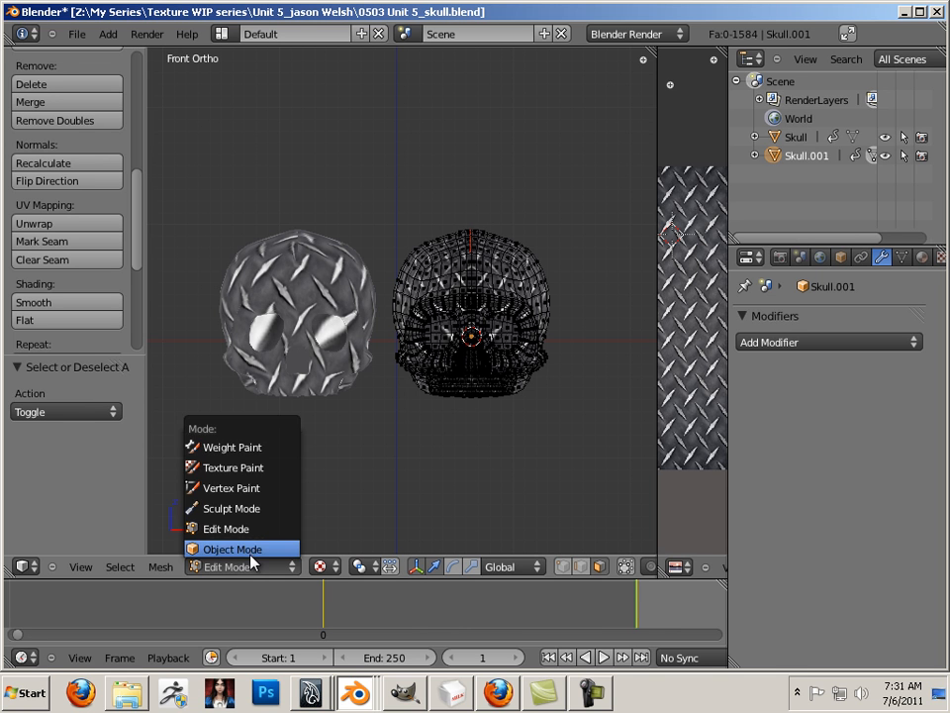
pyautogui.click(251, 551)
pyautogui.press('a')
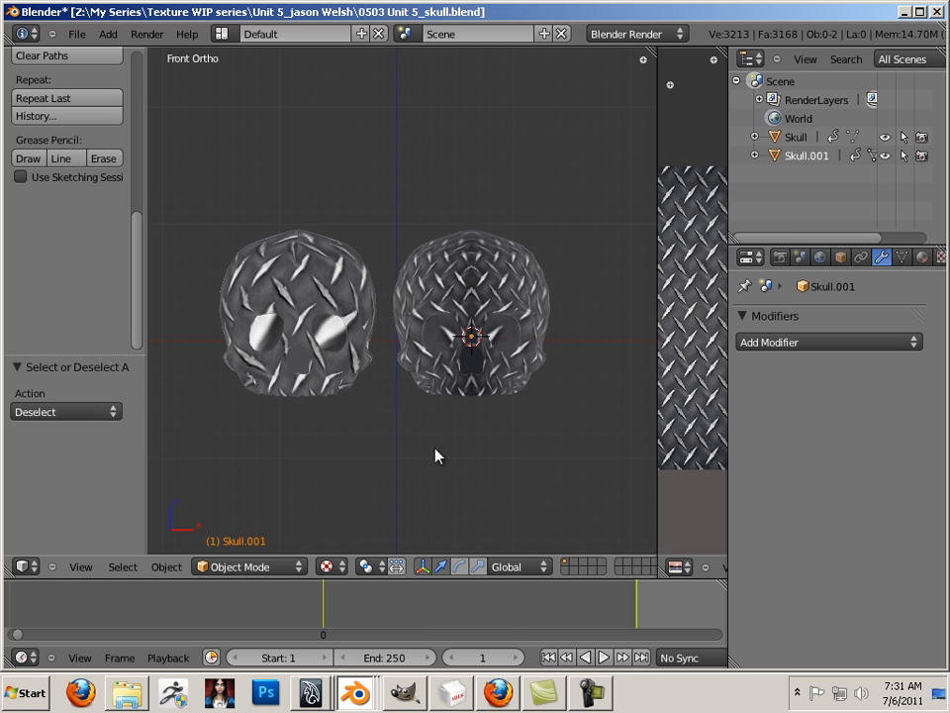
# Select both skulls, move them together about 0.103 units along the X axis, and frame them for comparison.
pyautogui.rightClick(346, 372)
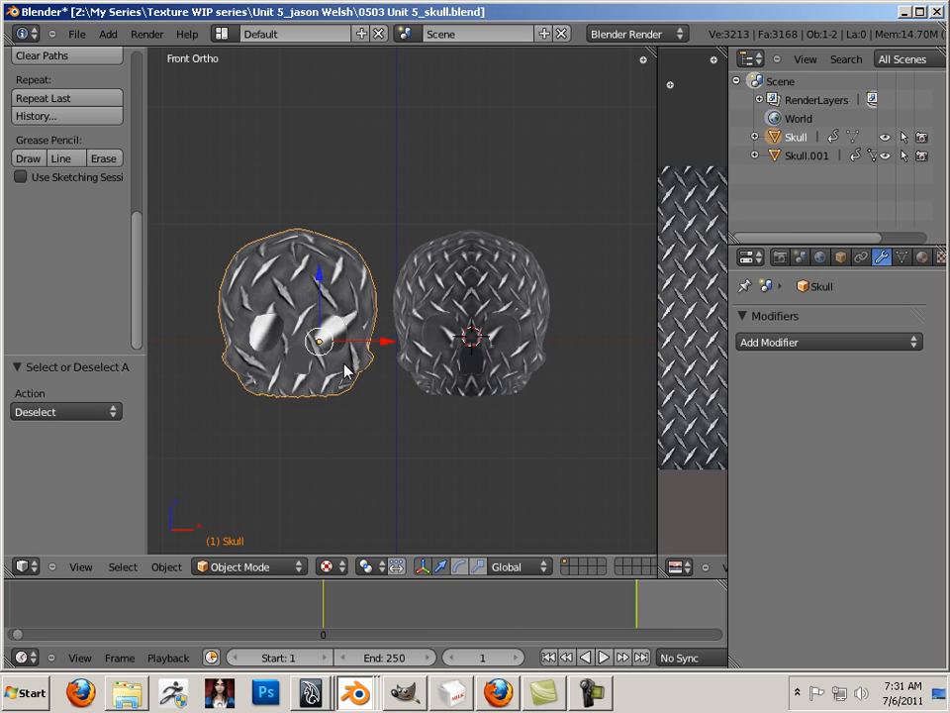
pyautogui.keyDown('shift'); pyautogui.rightClick(462, 342); pyautogui.keyUp('shift')
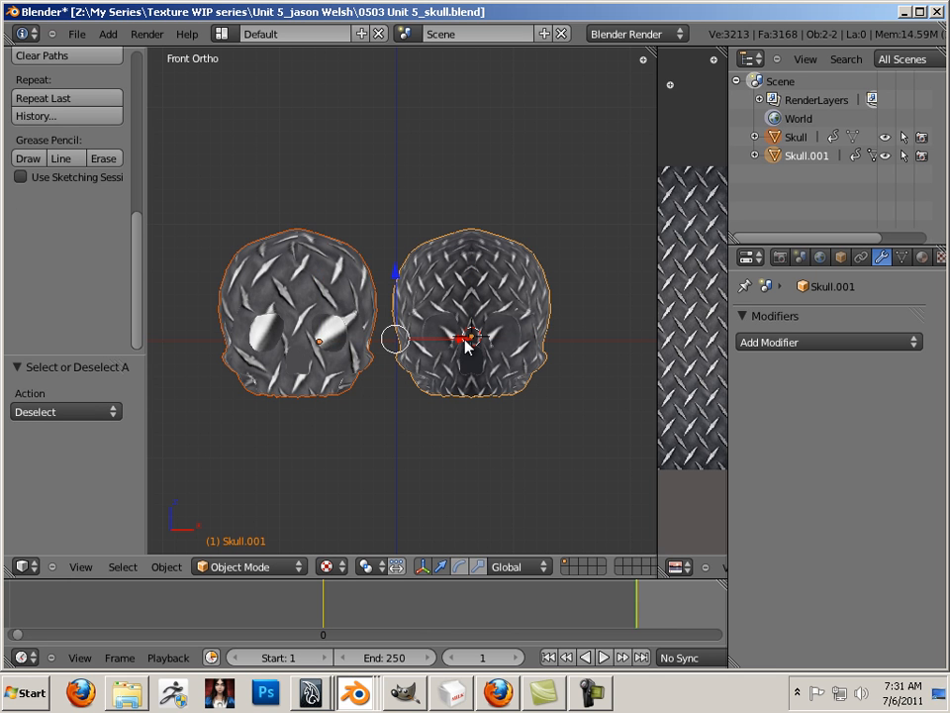
pyautogui.moveTo(463, 341); pyautogui.dragTo(479, 339)
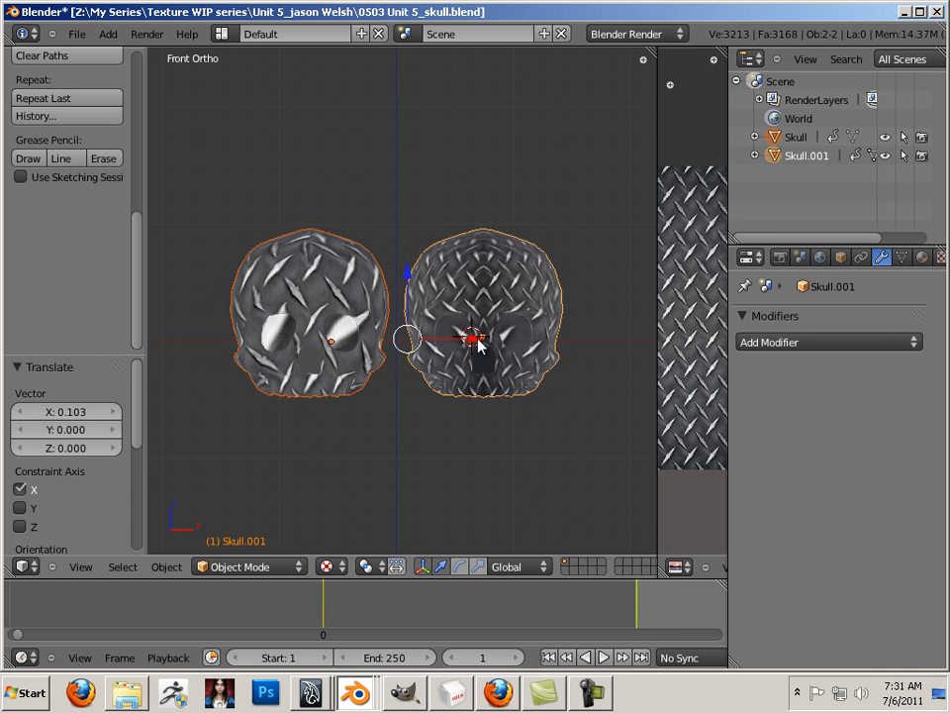
pyautogui.scroll(2, 490, 436)
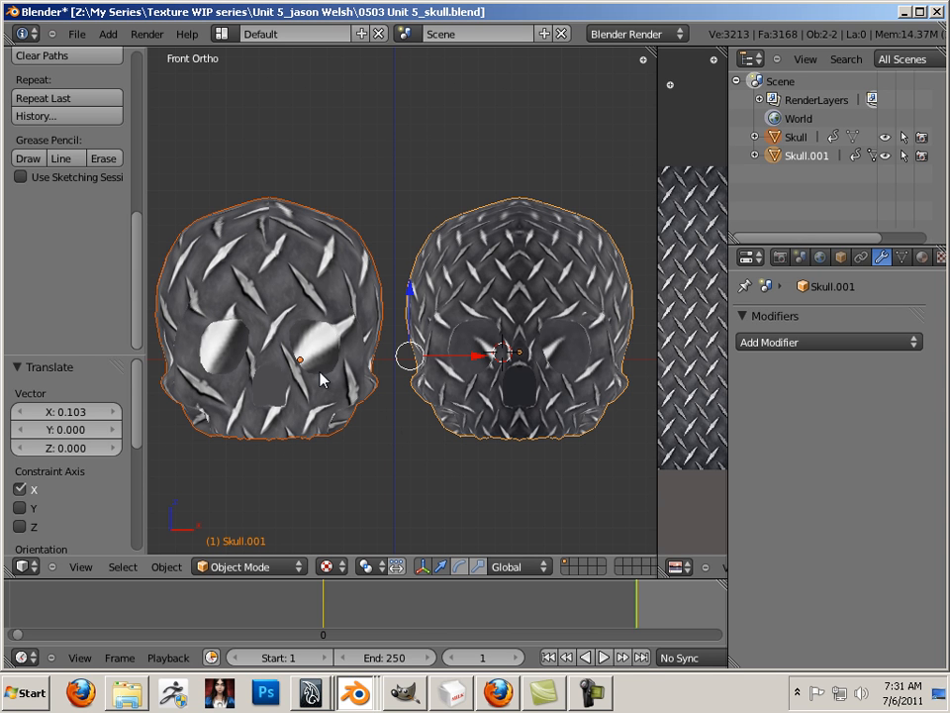
pyautogui.click(471, 354)
pyautogui.scroll(-1, 475, 428)
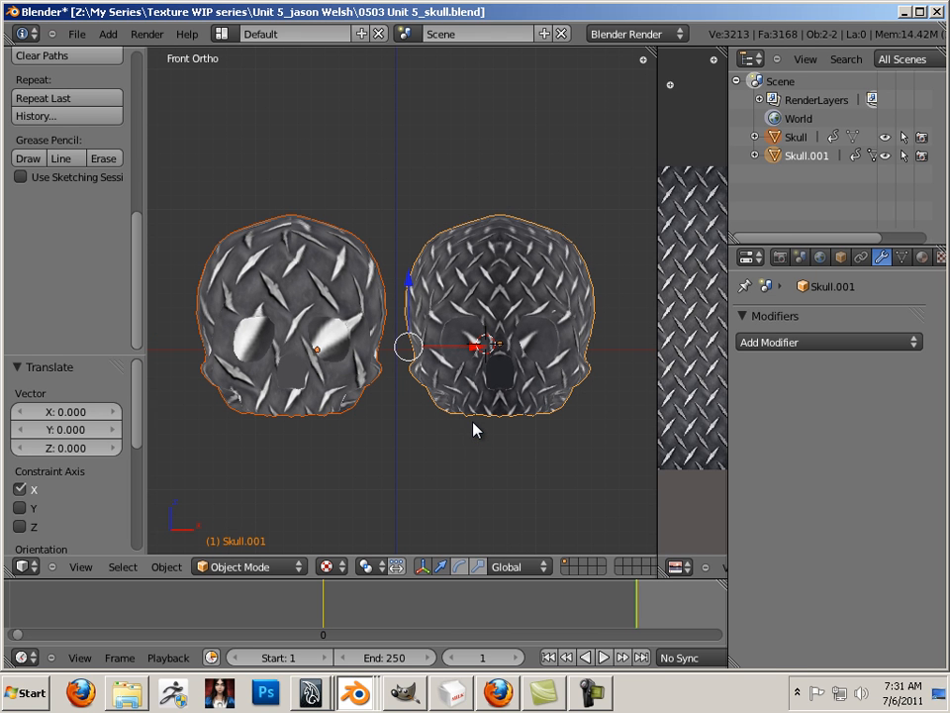